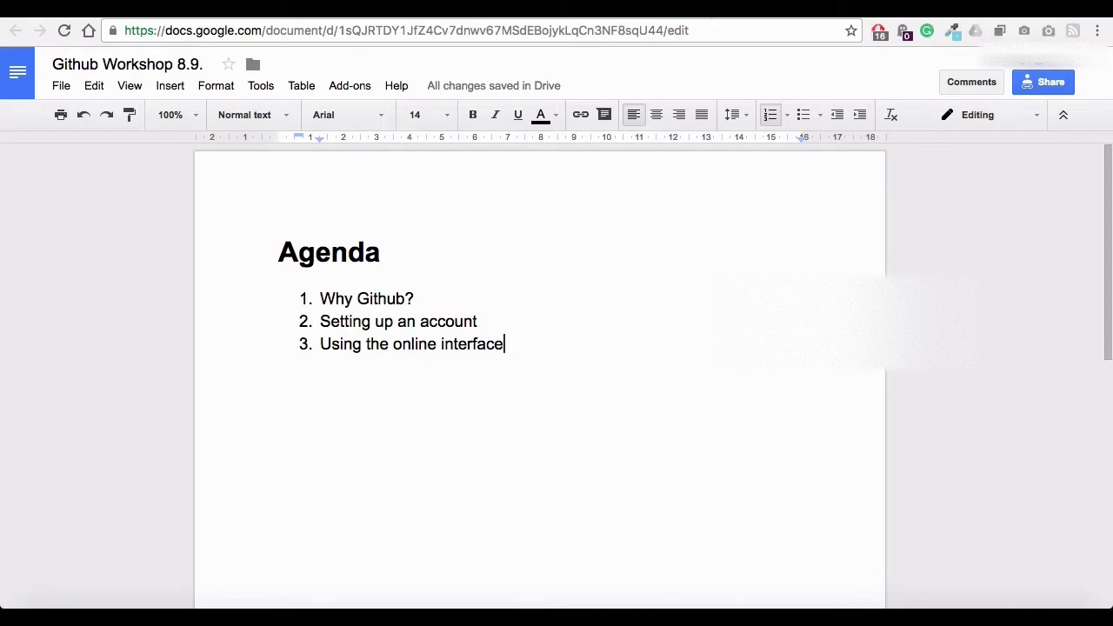
Switch to the GitHub website, open the sign-up form and create a personal account.
left_click(861, 8)
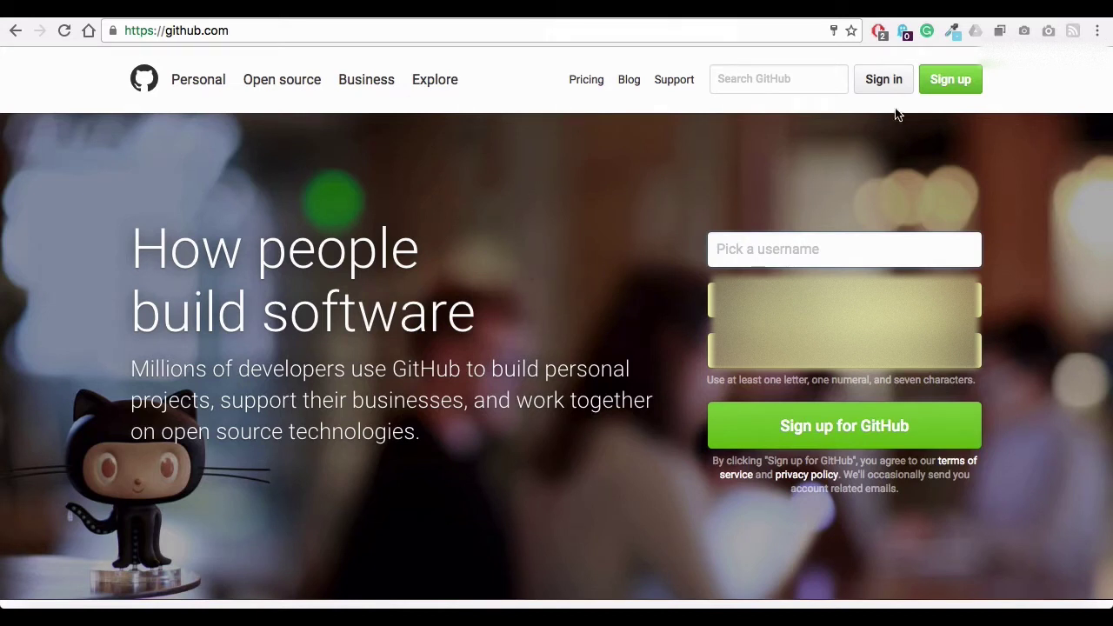
left_click(951, 87)
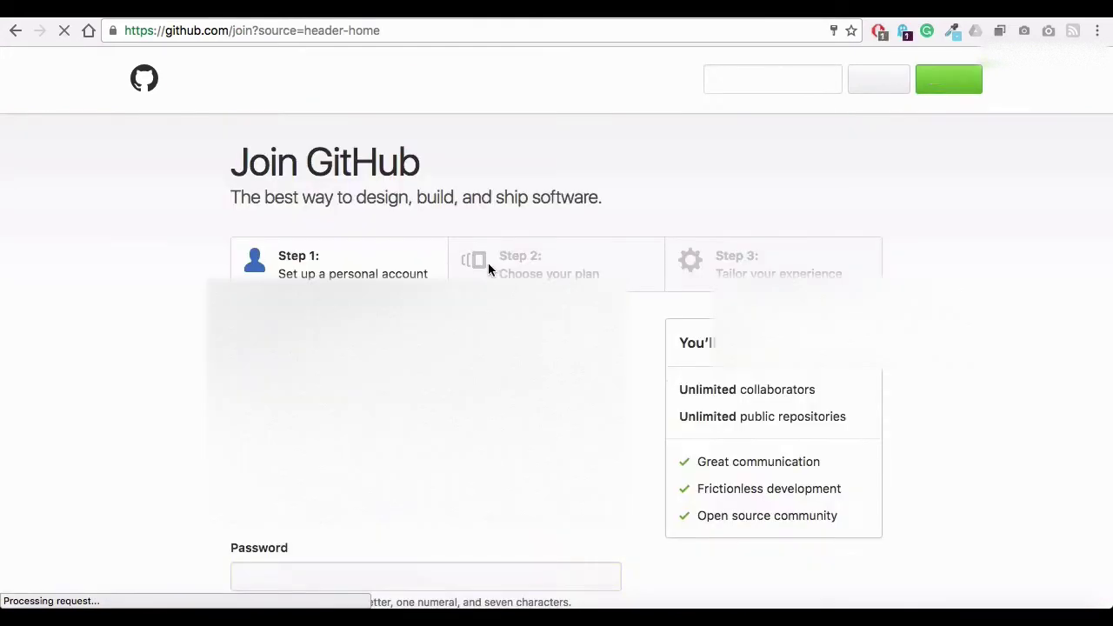
scroll(537, 273, "down", 2)
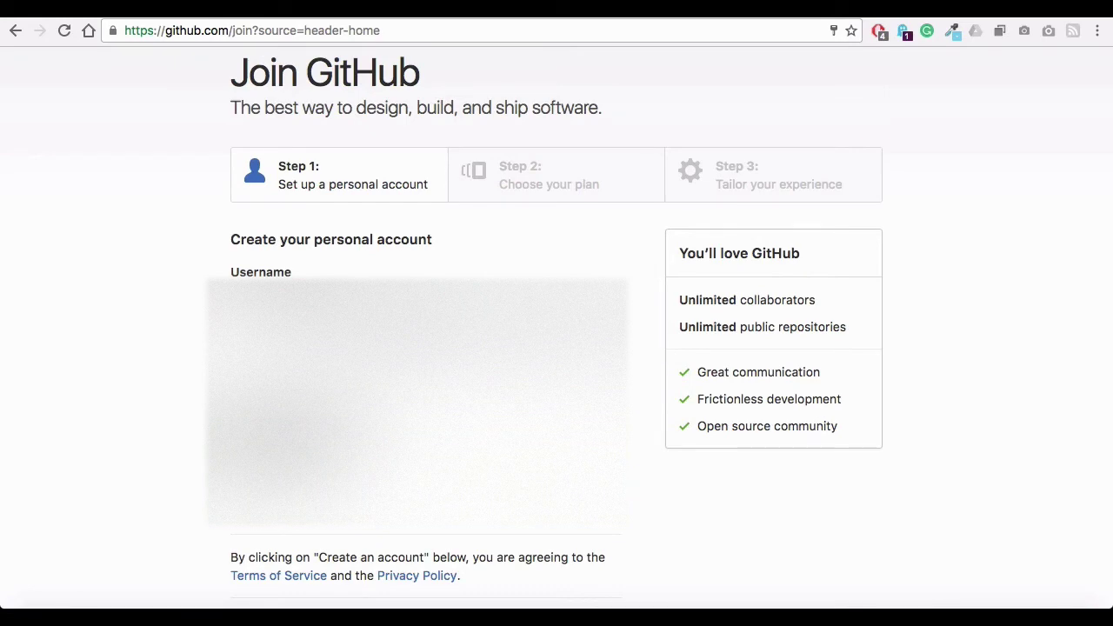
scroll(455, 228, "down", 5)
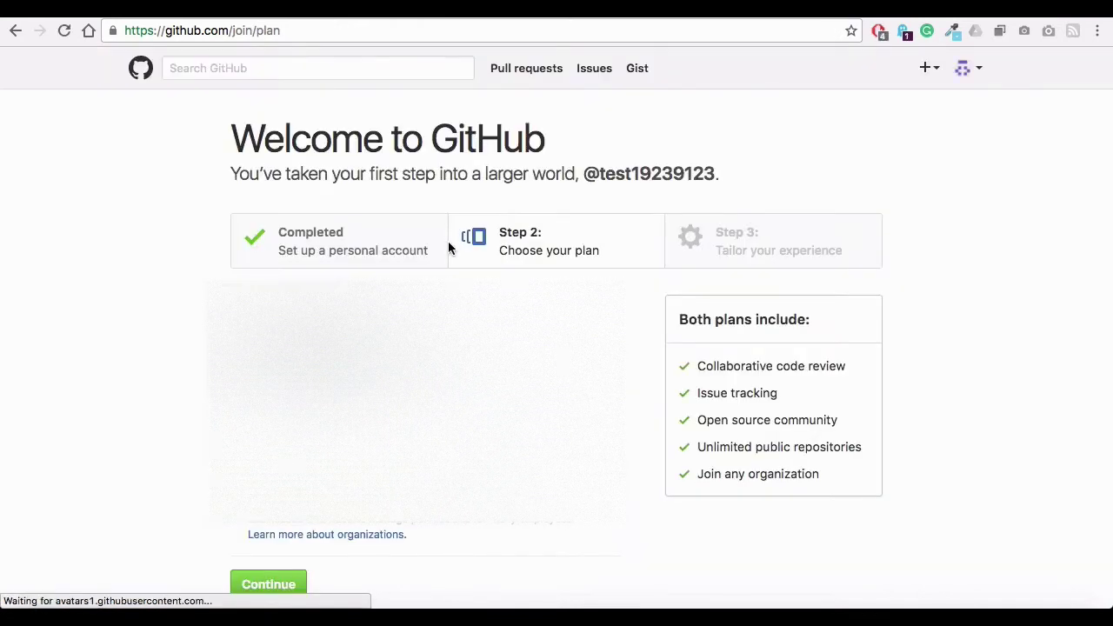
Continue the account setup with the free plan for unlimited public repositories, without setting up an organization.
scroll(302, 249, "down", 1)
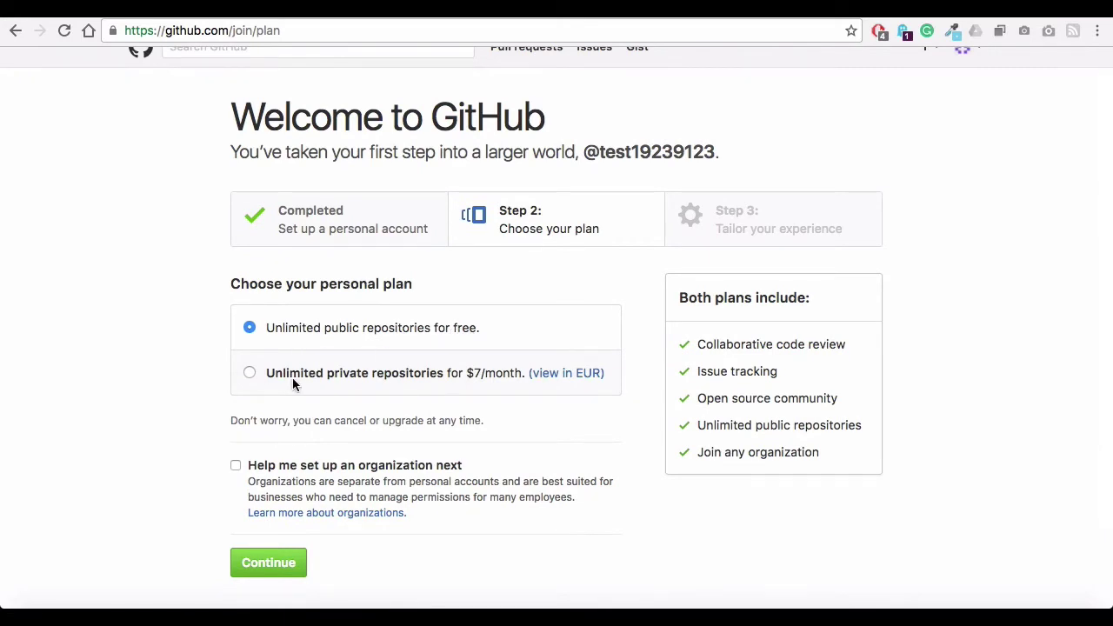
scroll(292, 381, "down", 3)
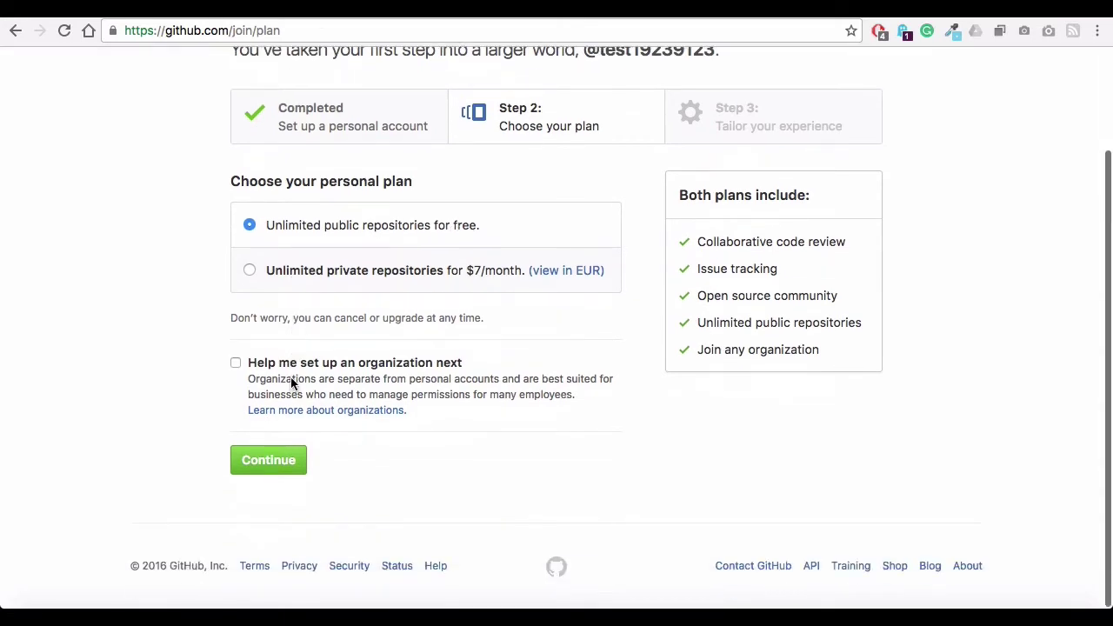
left_click(280, 461)
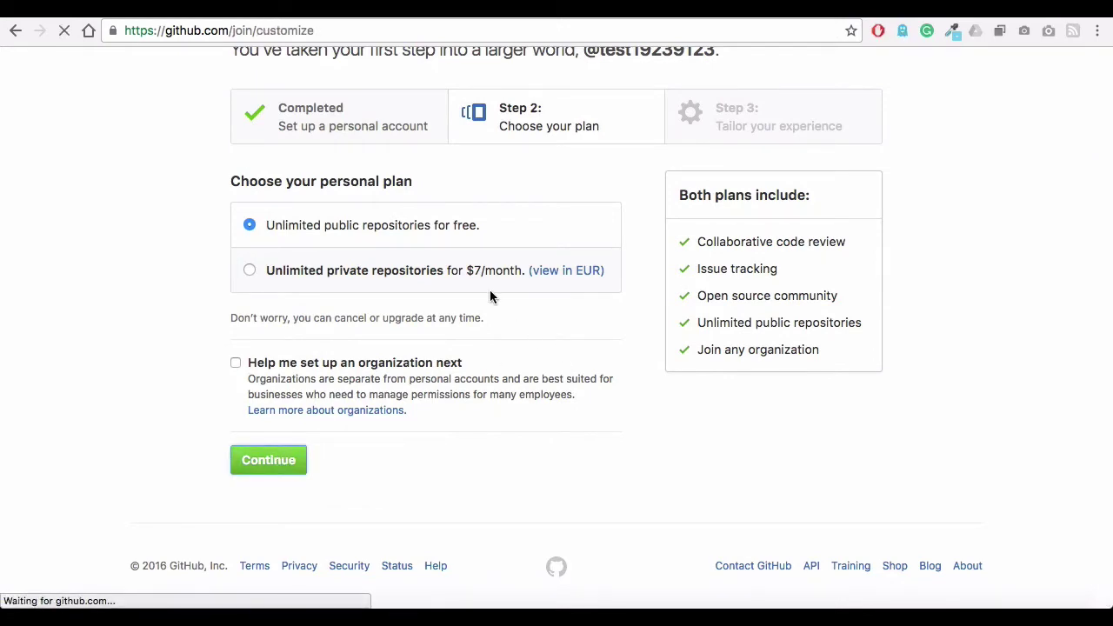
Look through the survey questions for tailoring the experience and skip that step.
scroll(442, 301, "down", 3)
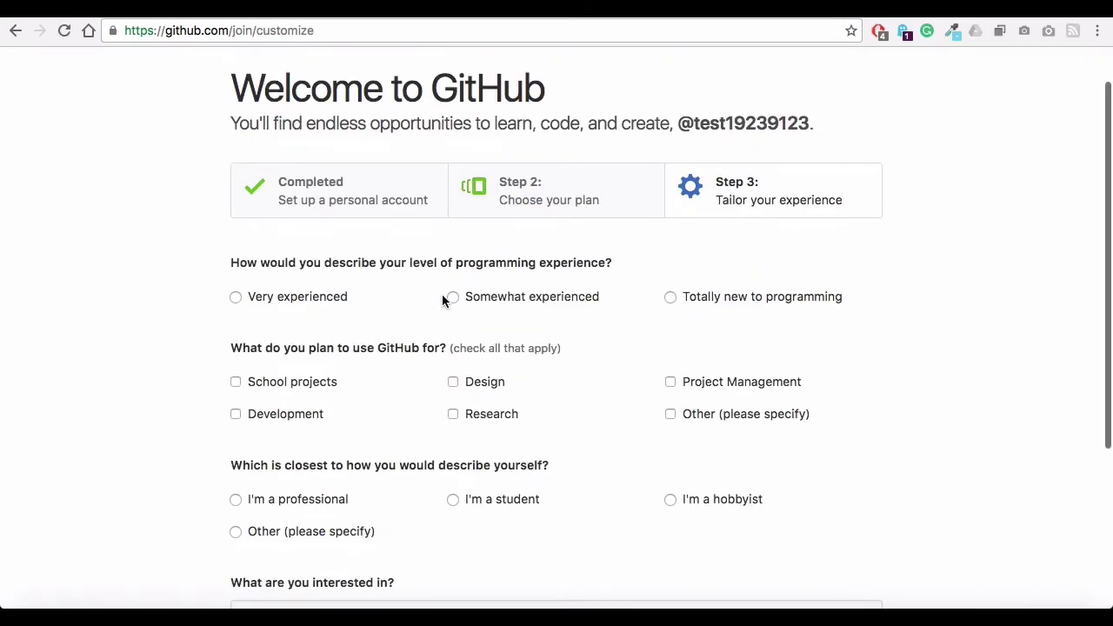
scroll(442, 296, "down", 2)
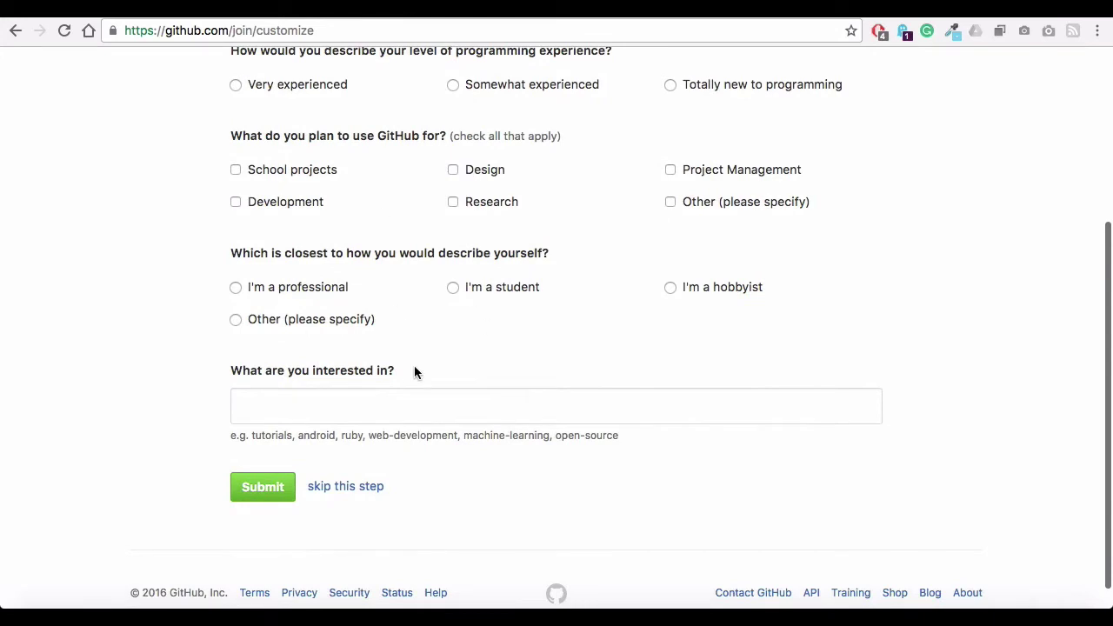
scroll(414, 372, "down", 1)
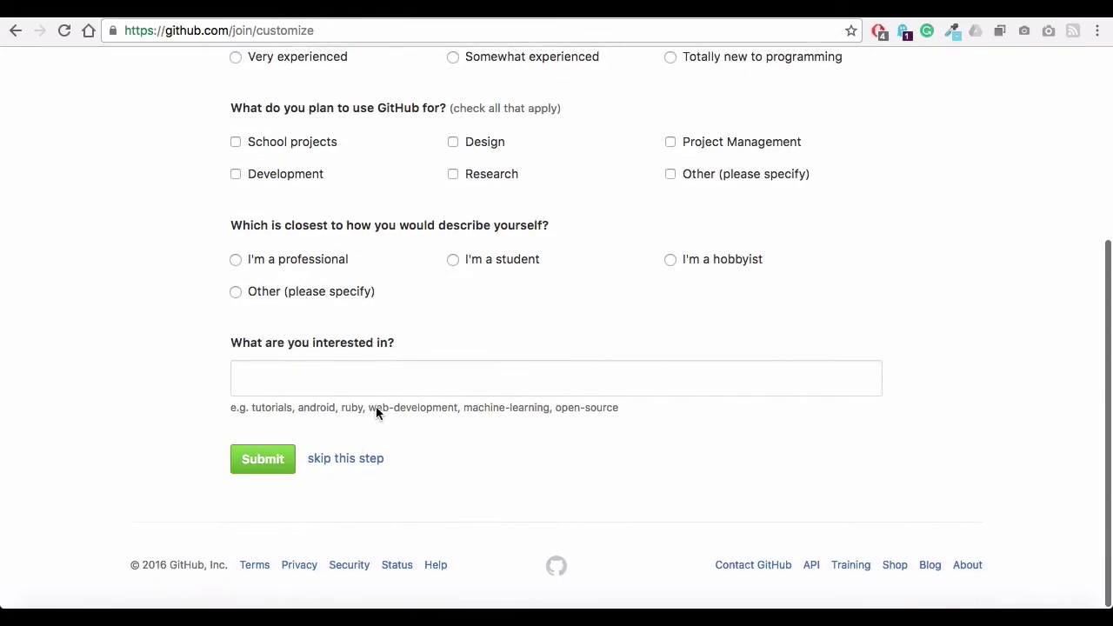
left_click(348, 459)
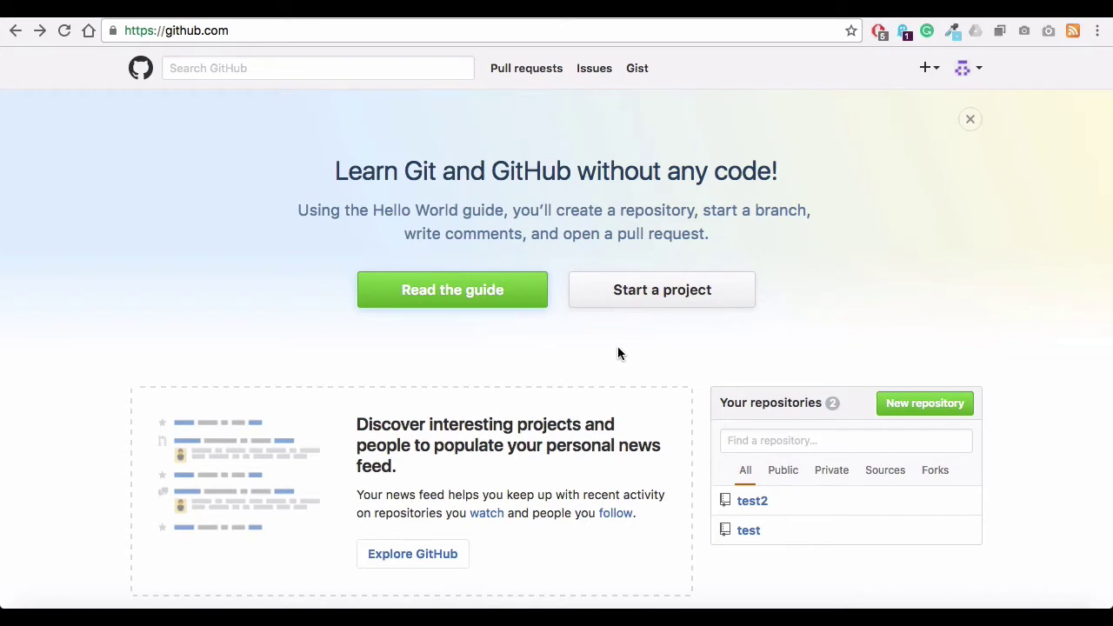
Start a new project, naming the repository "thetestproject" with the description "this is a test project!".
left_click(676, 293)
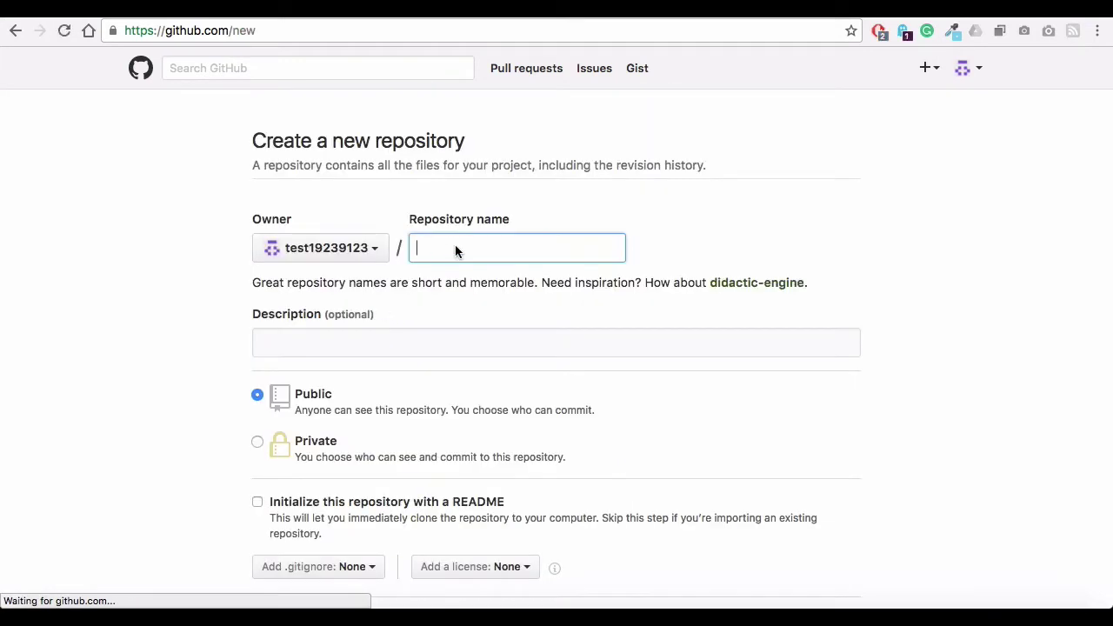
type("thetestpr")
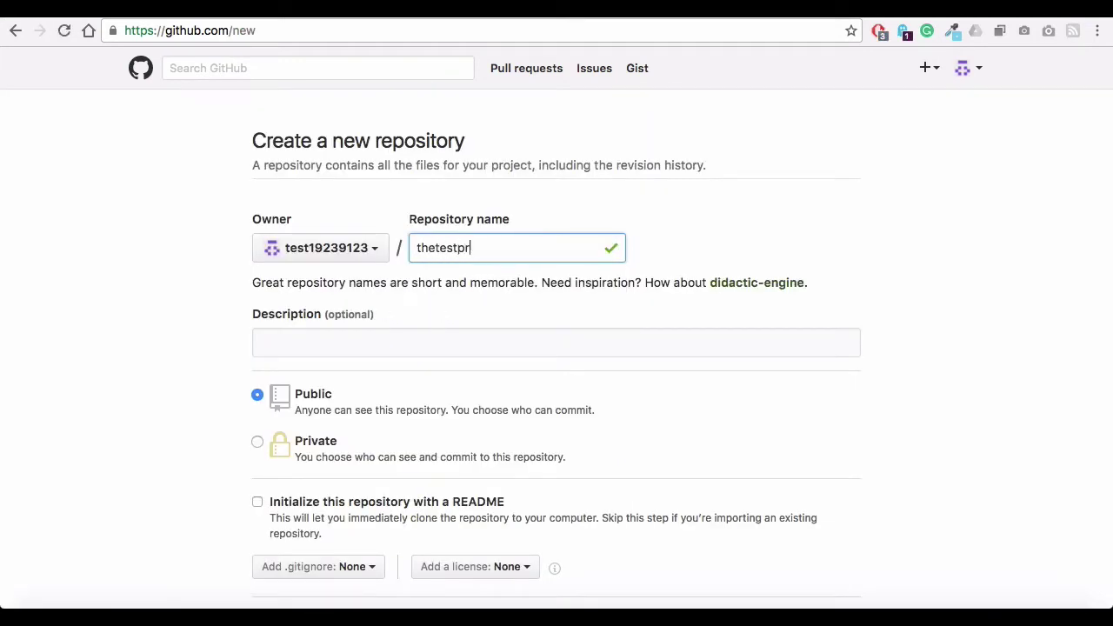
type("oject")
left_click(297, 330)
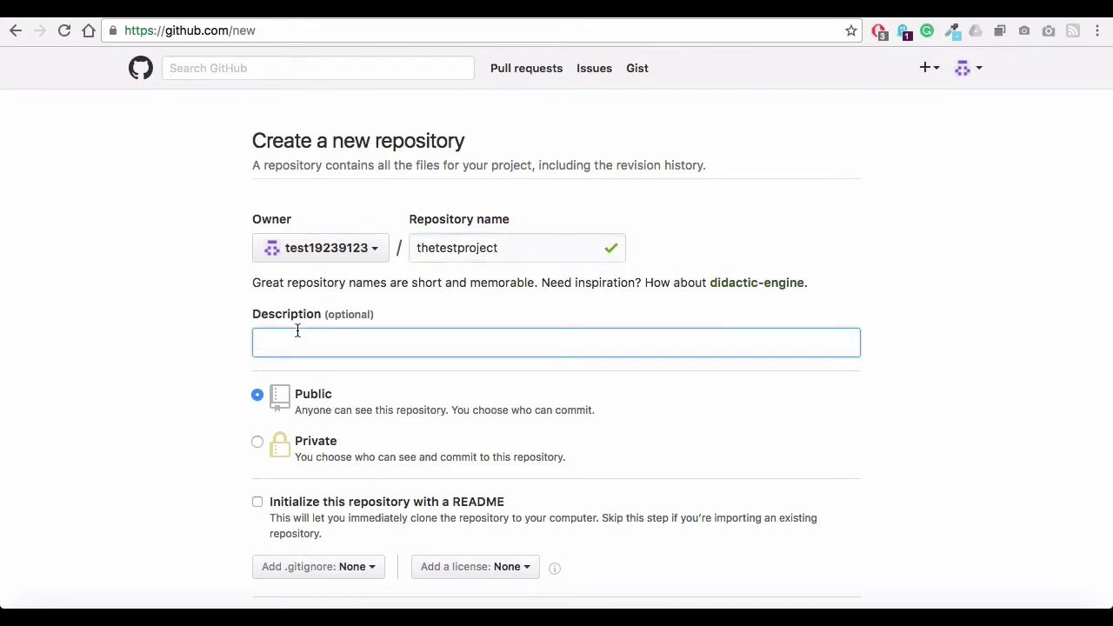
type("this ")
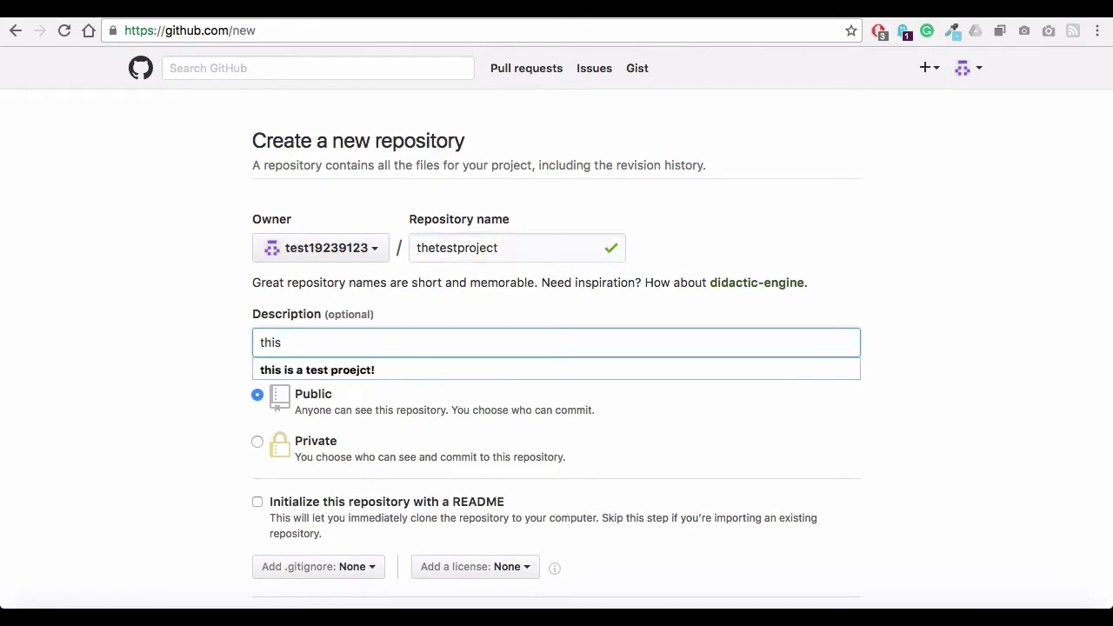
type("is a test project!")
Set the public repository to be initialized with a README and create it.
scroll(254, 358, "down", 3)
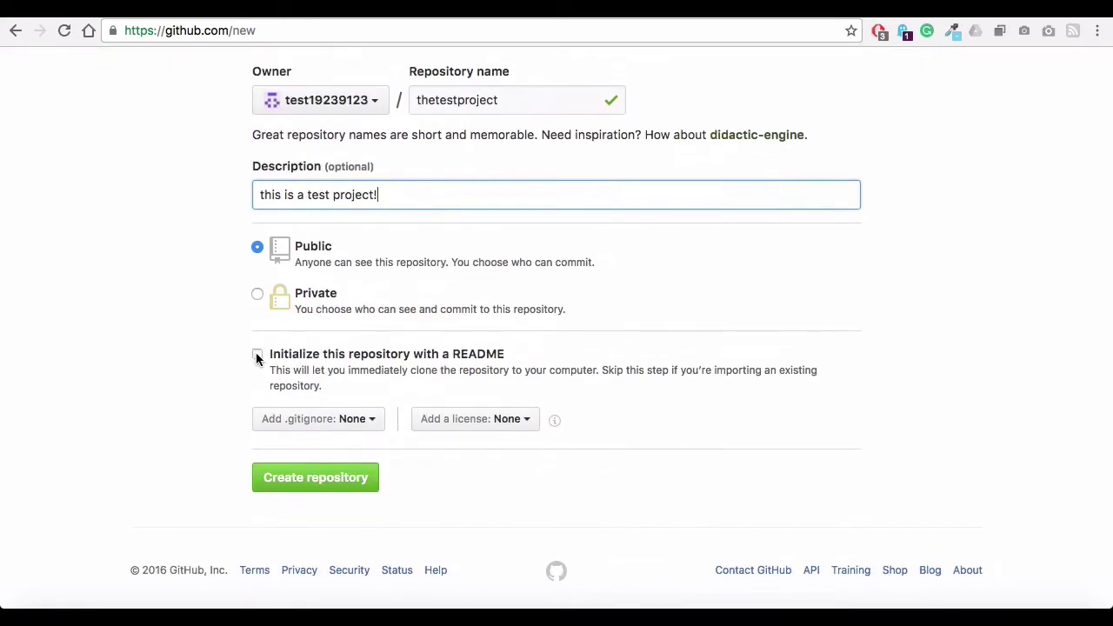
left_click(255, 357)
left_click(257, 368)
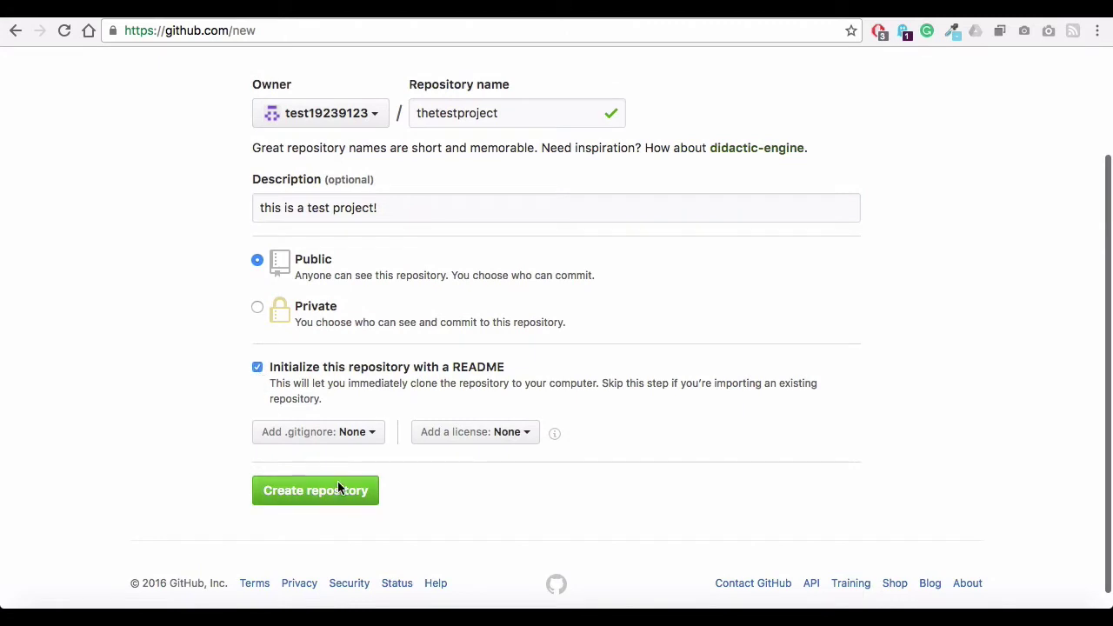
left_click(346, 510)
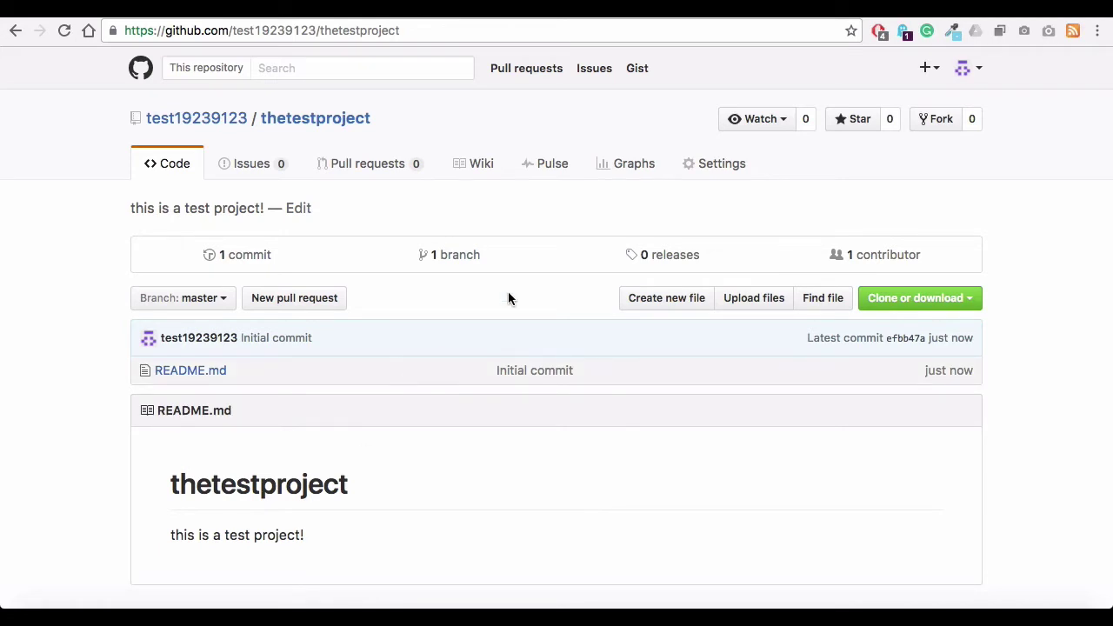
Edit README.md so that line 2 starts with a capital "This" and line 3 reads "Hello World!".
scroll(470, 279, "down", 1)
scroll(466, 270, "down", 3)
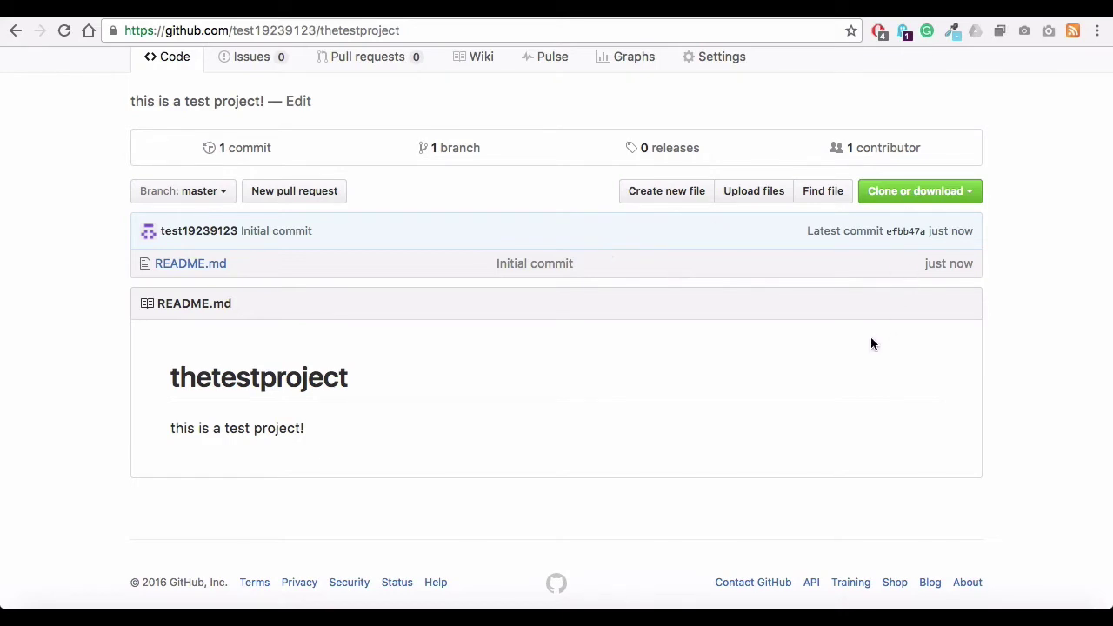
left_click(187, 263)
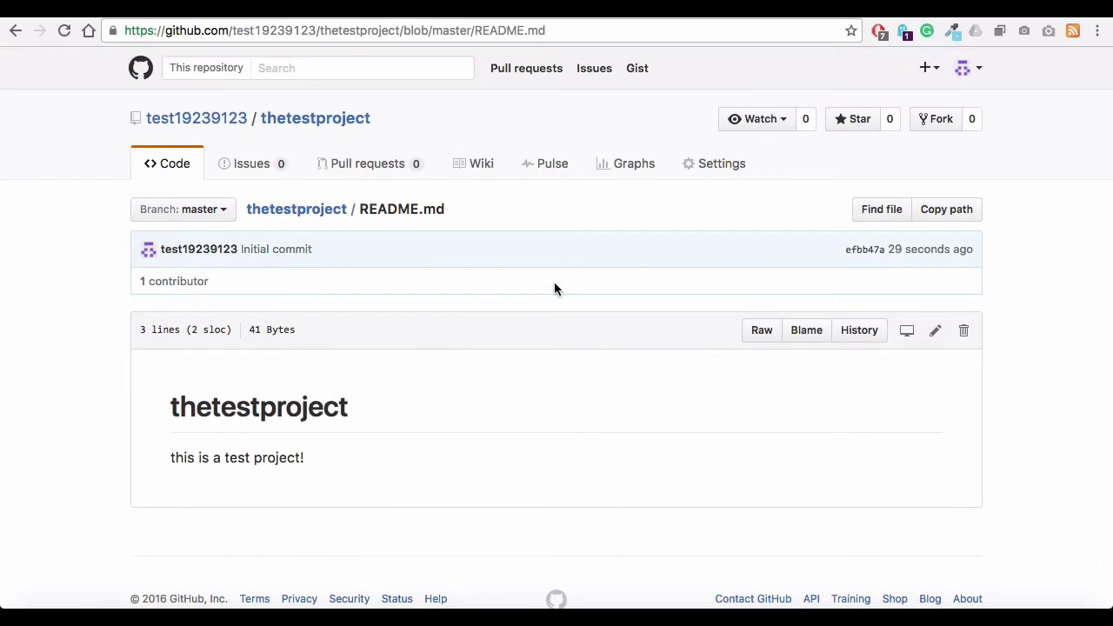
left_click(935, 333)
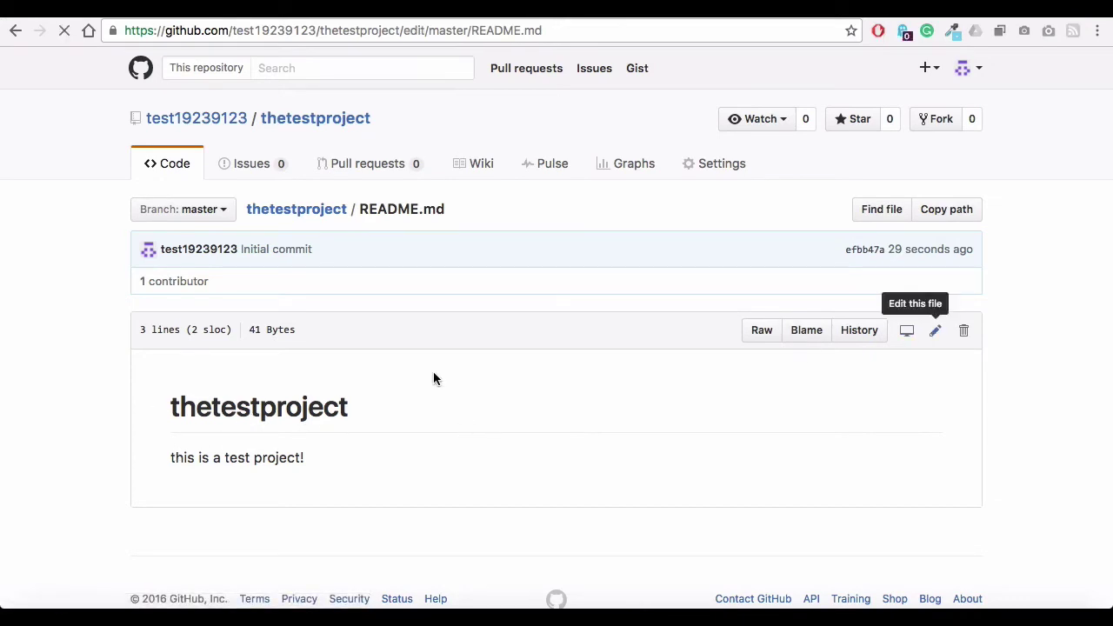
left_click(188, 306)
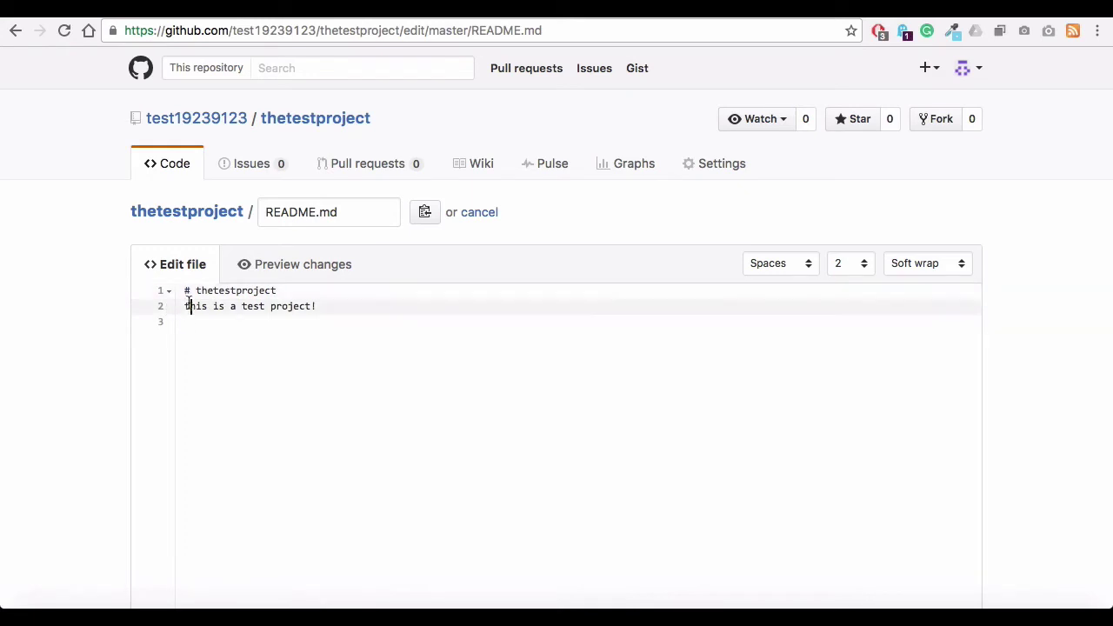
key("BackSpace")
type("T")
key("Down")
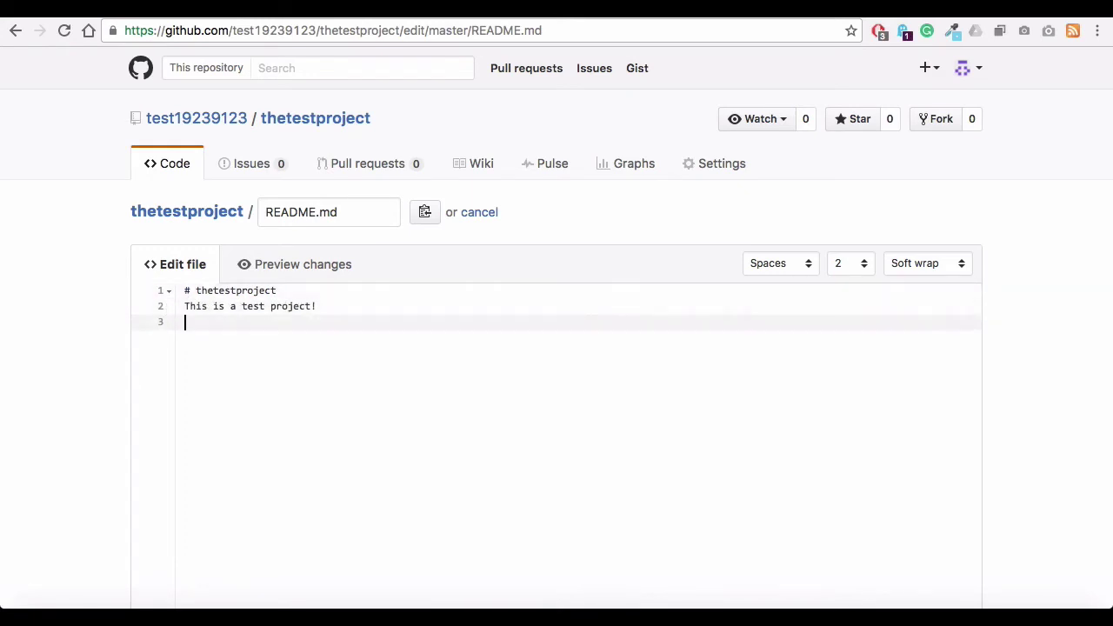
type("Hello World!")
Preview the changes made to README.md and return to the file editor.
scroll(695, 322, "down", 6)
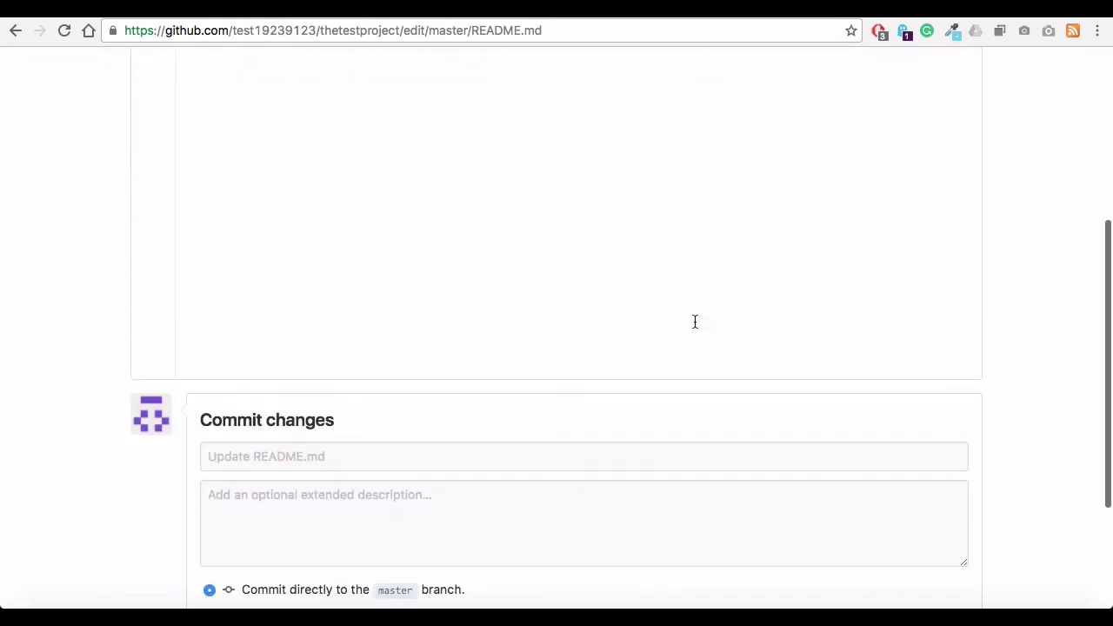
scroll(293, 320, "up", 7)
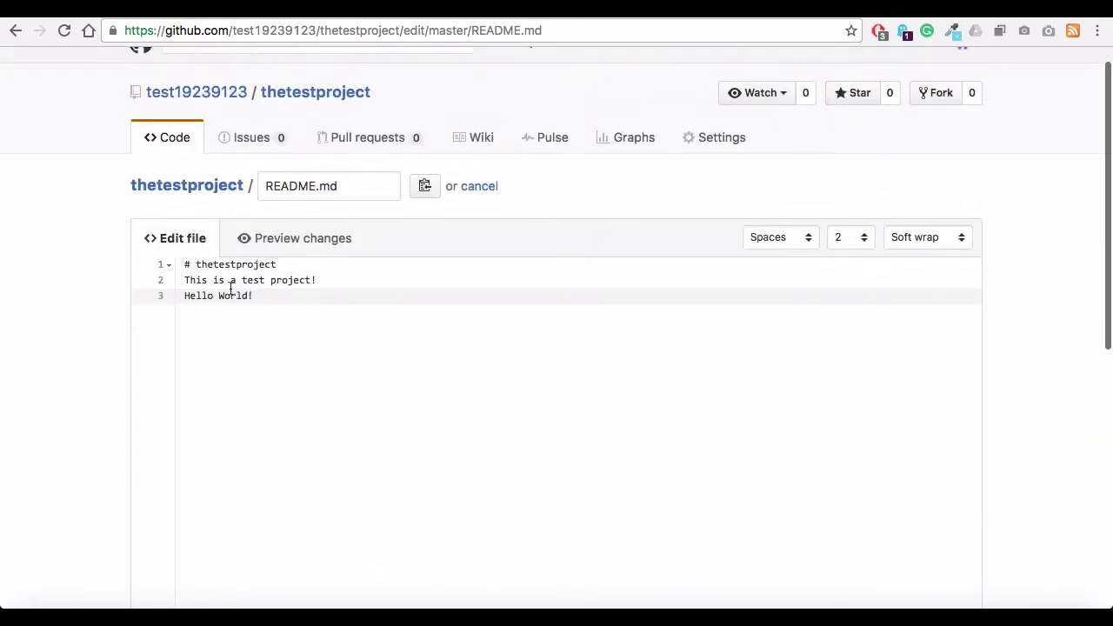
left_click(294, 239)
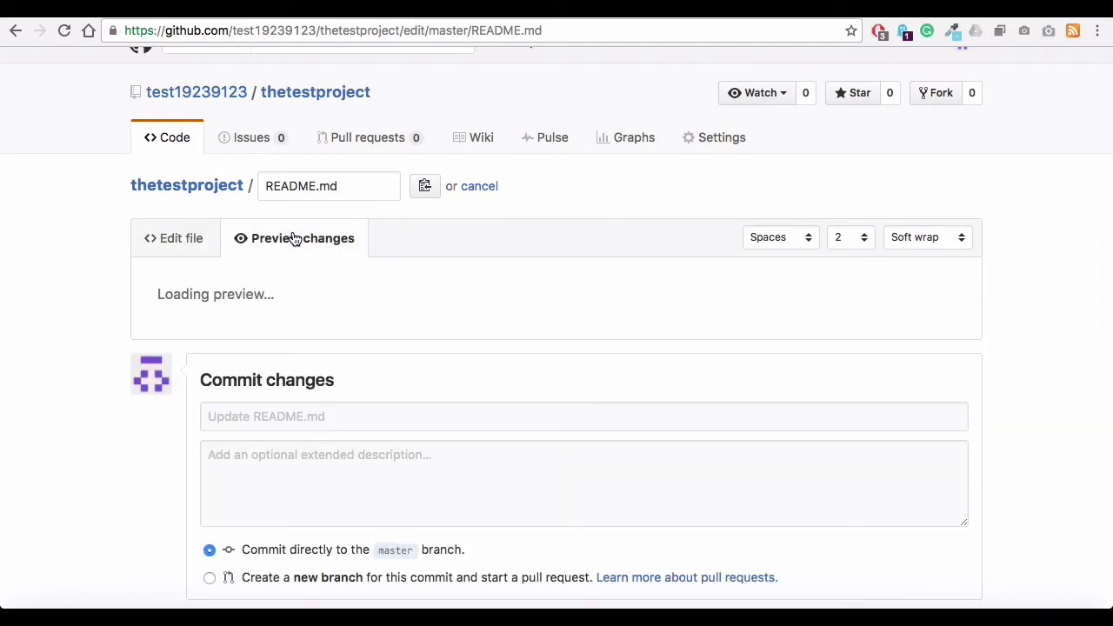
left_click(180, 240)
Enter "Update readme.md" as the commit message for the README edit.
scroll(244, 294, "down", 10)
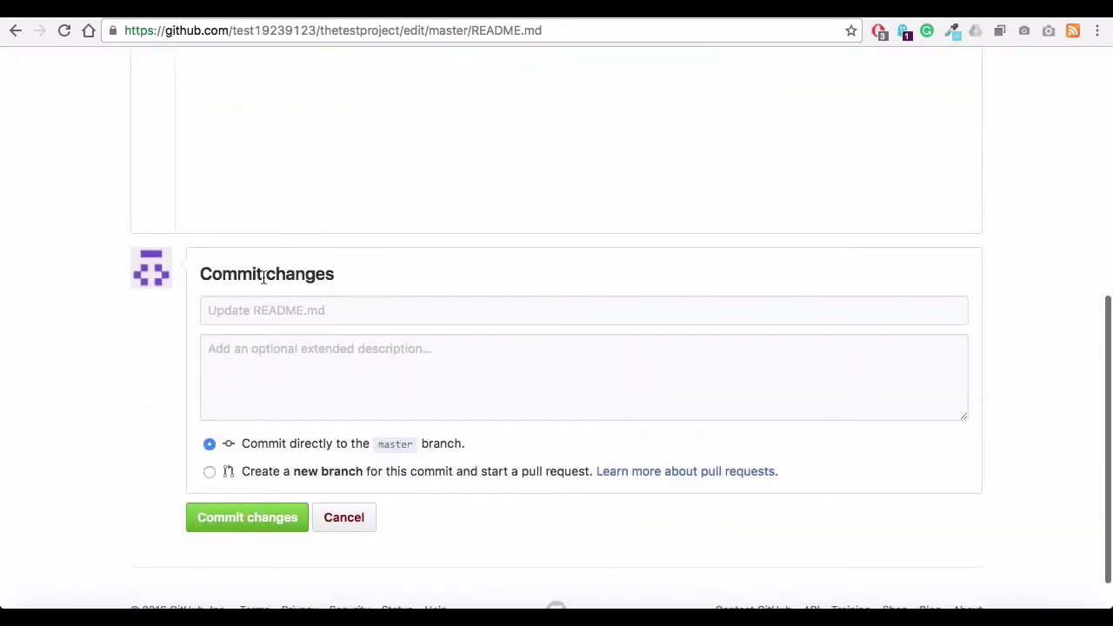
left_click(276, 300)
type("Uopda")
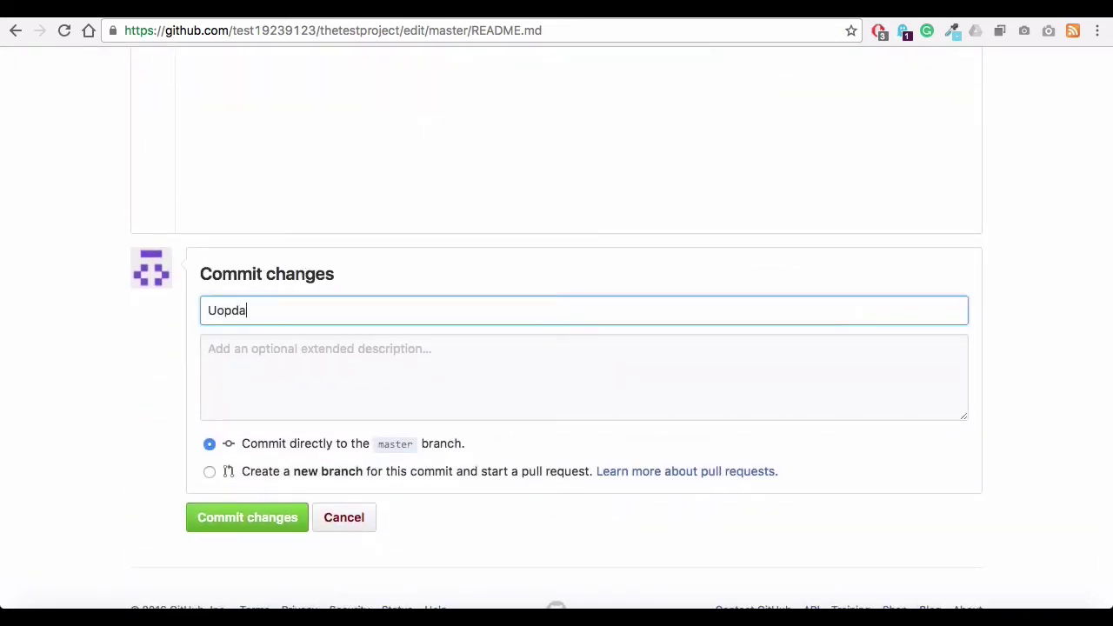
key("BackSpace")
key("BackSpace")
key("BackSpace")
key("BackSpace")
type("pa")
key("BackSpace")
type("date")
key("Down")
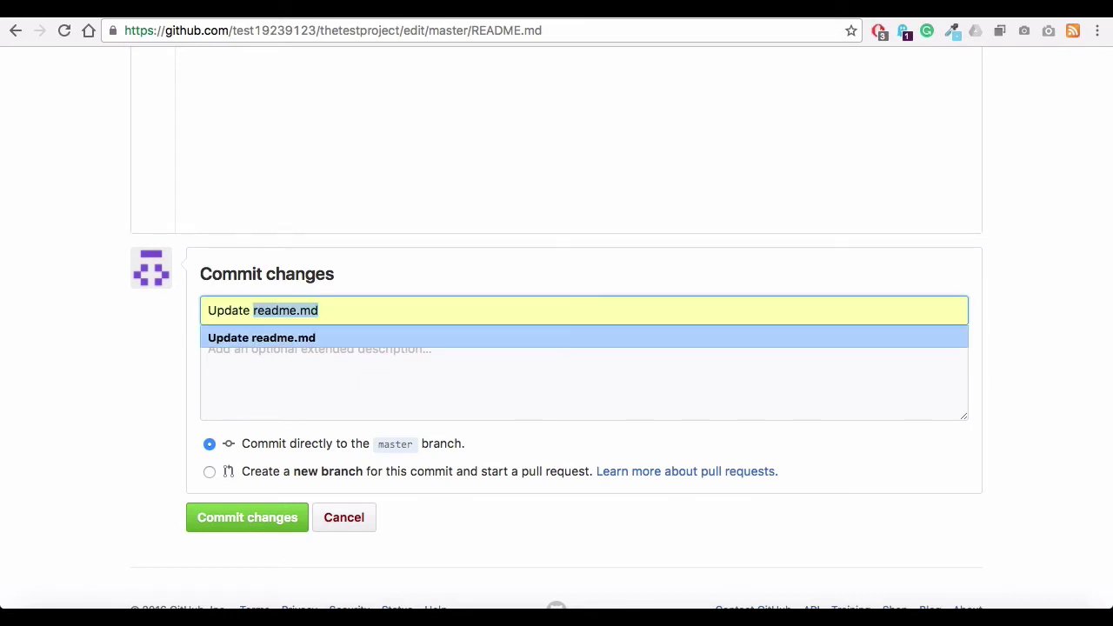
key("Tab")
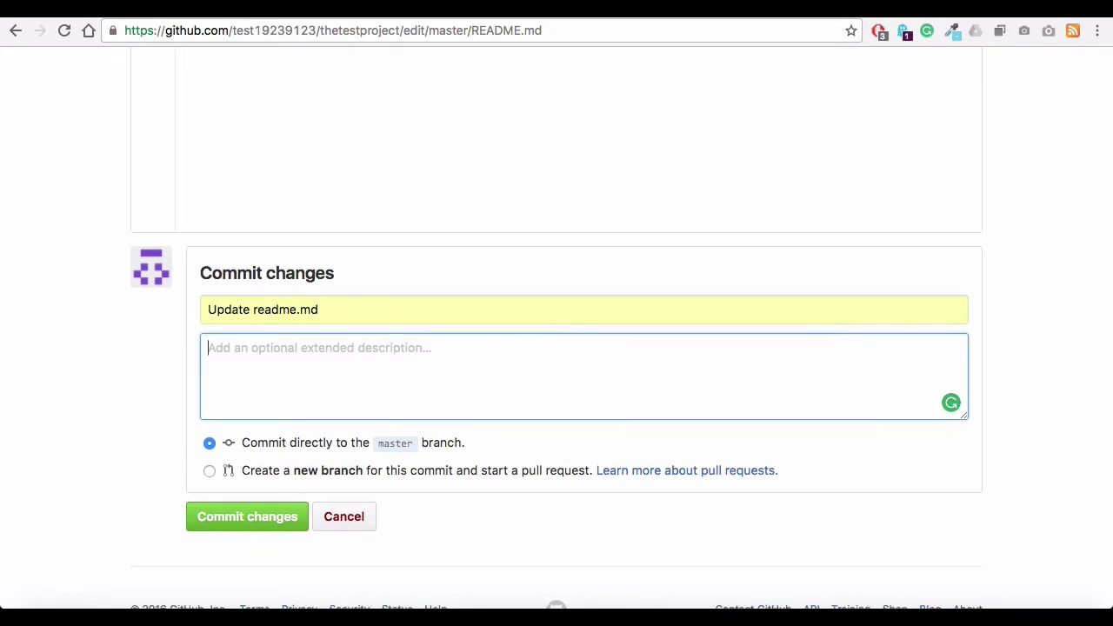
Commit the README changes directly to the master branch without an extended description.
scroll(229, 331, "down", 1)
left_click_drag(244, 393, 465, 392)
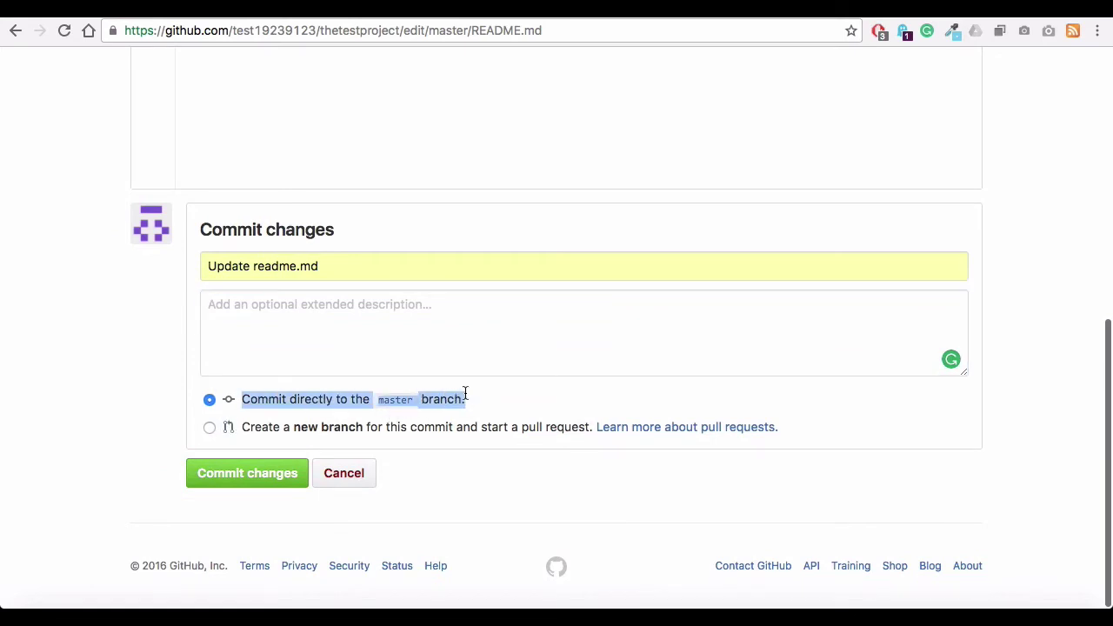
left_click(244, 484)
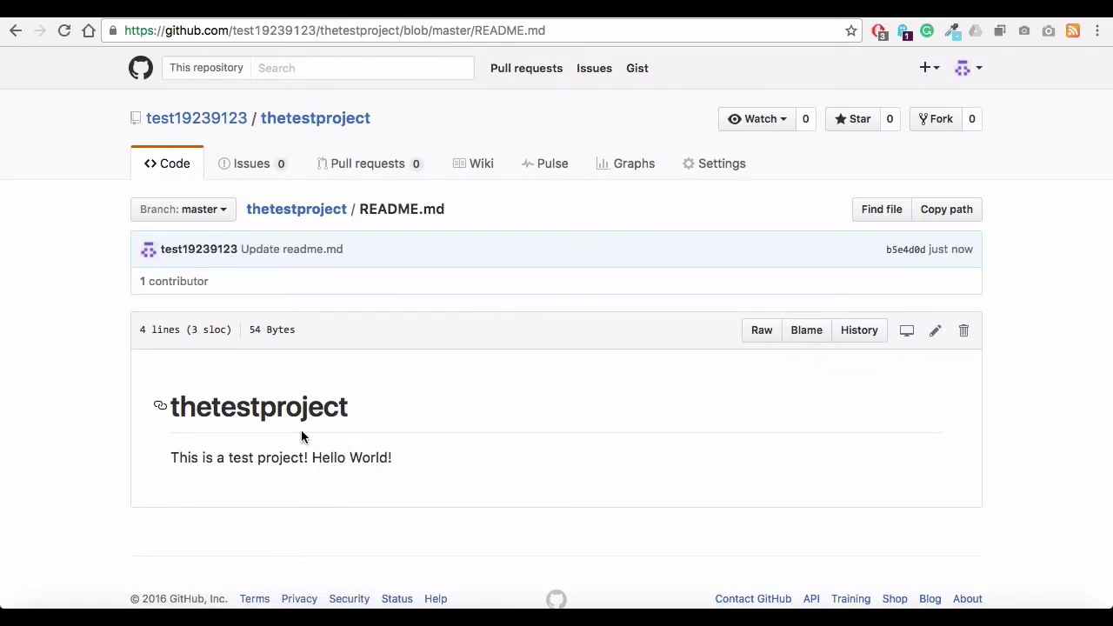
Return to the main page of thetestproject and open its commit history.
scroll(302, 436, "up", 1)
scroll(302, 436, "down", 1)
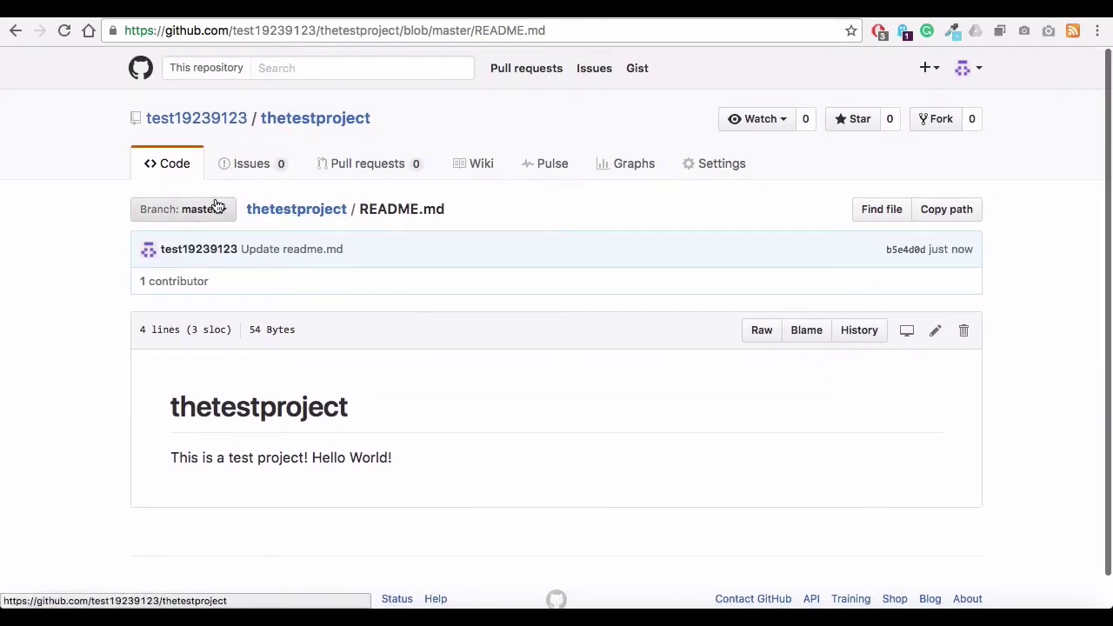
left_click(315, 119)
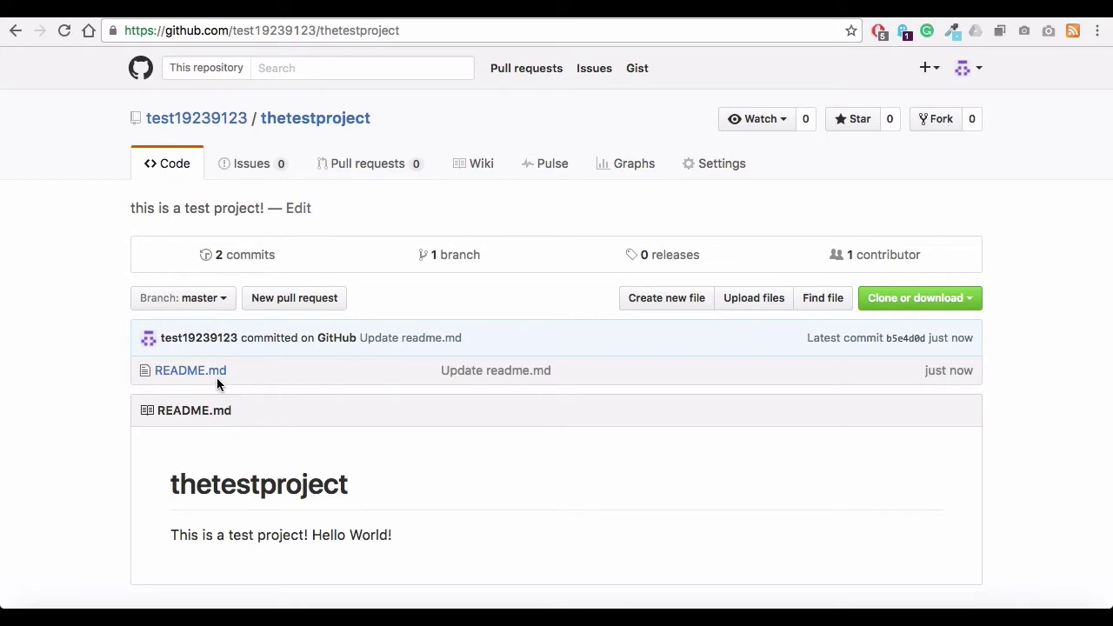
left_click(235, 260)
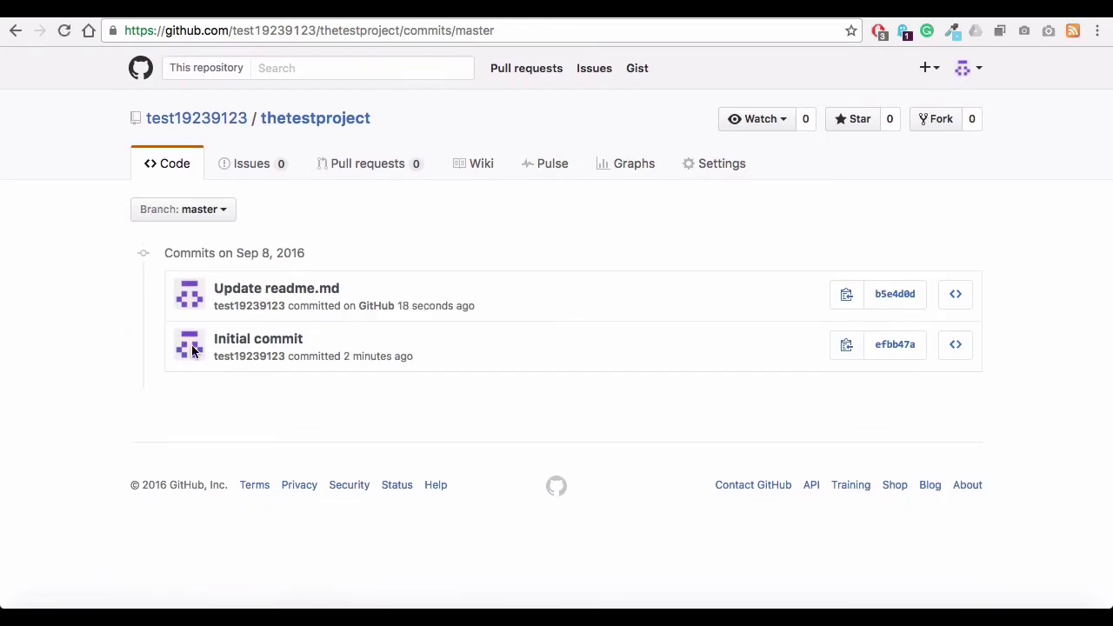
Open the "Update readme.md" commit and examine its title, the README.md line changes and the comment section.
left_click(321, 296)
scroll(495, 366, "down", 3)
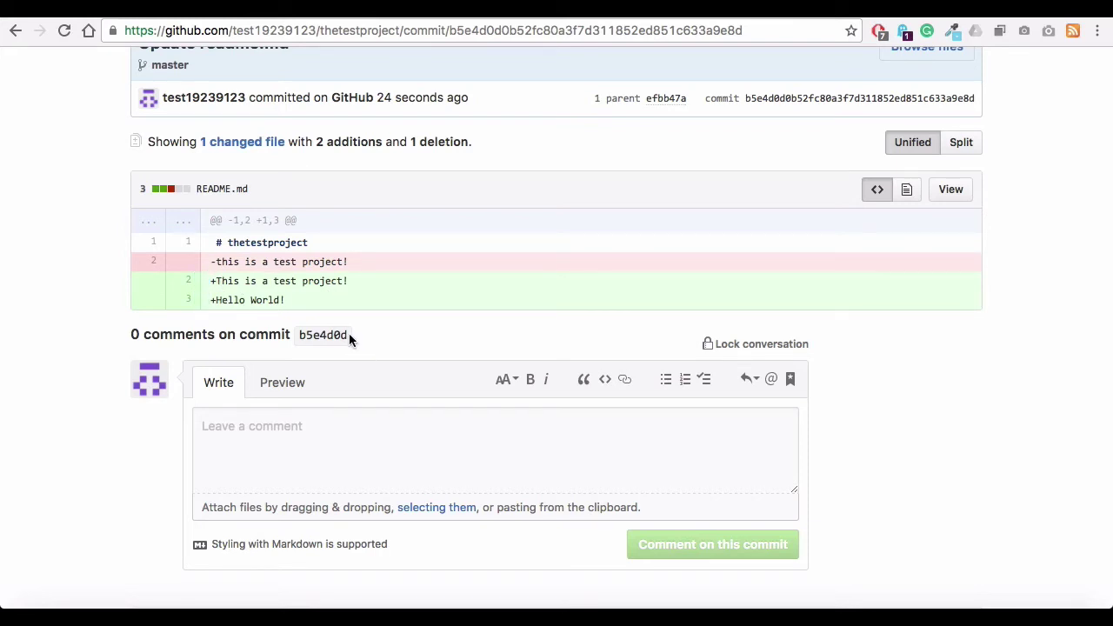
scroll(492, 417, "down", 3)
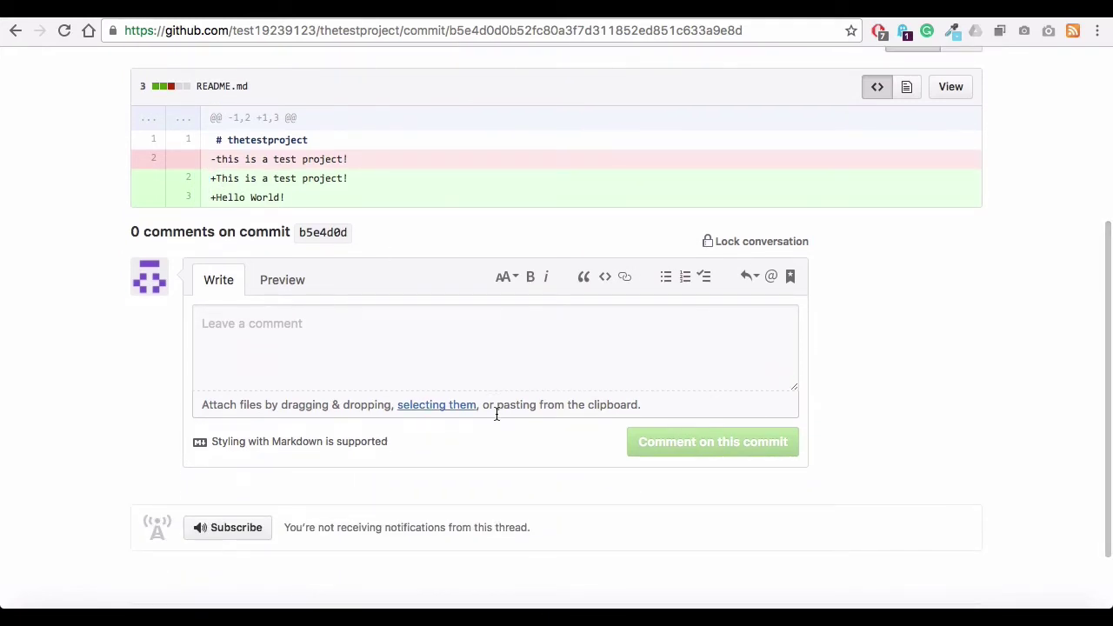
scroll(495, 415, "up", 5)
scroll(497, 414, "up", 2)
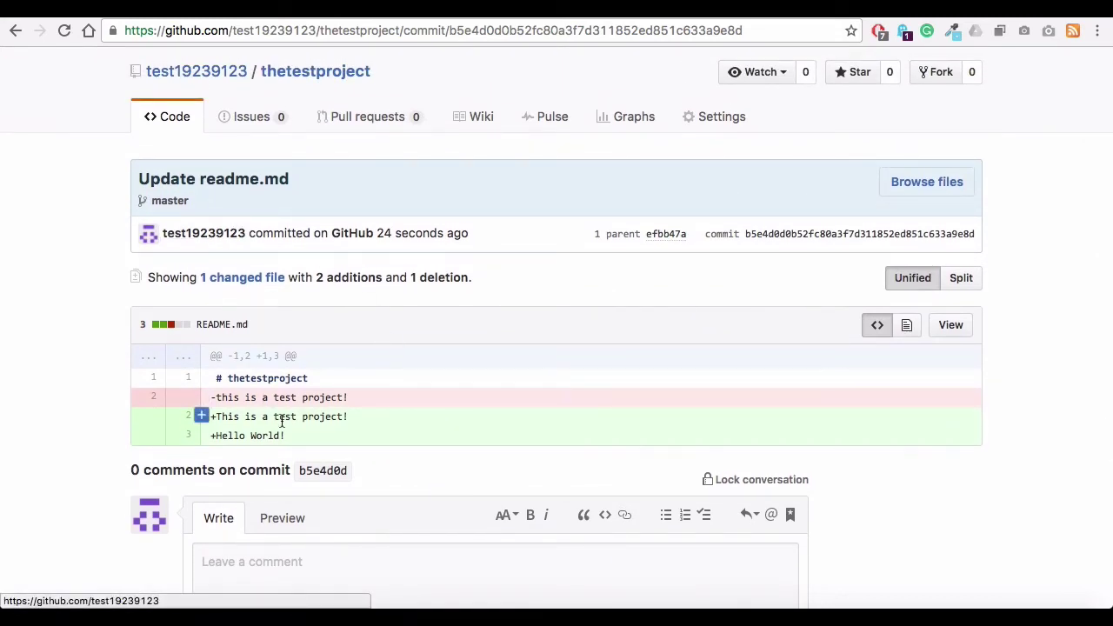
scroll(400, 303, "down", 5)
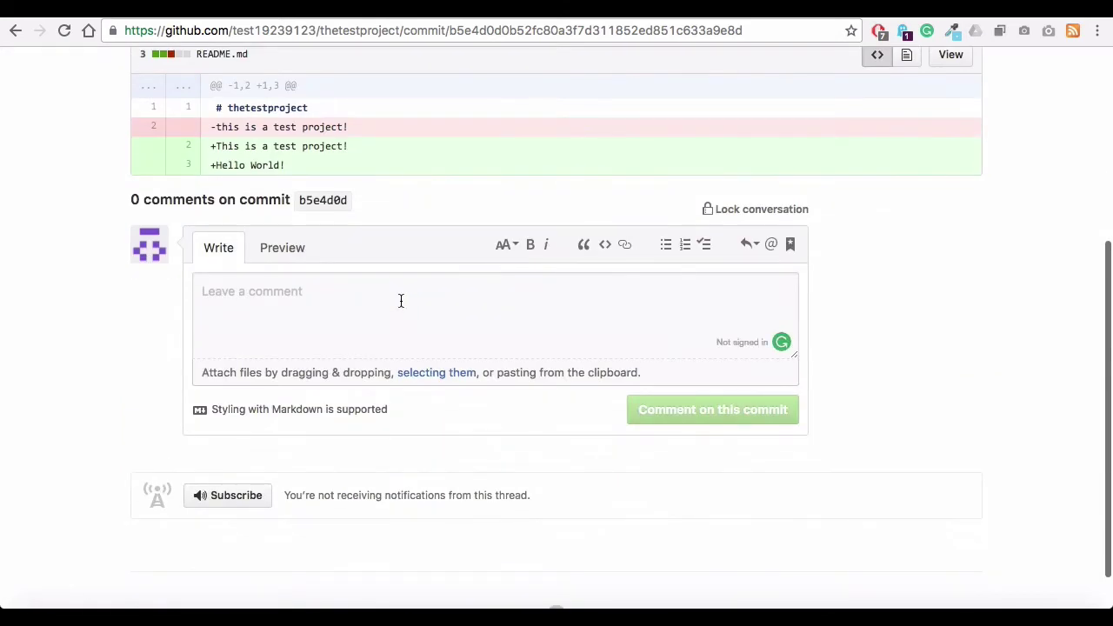
scroll(296, 211, "up", 3)
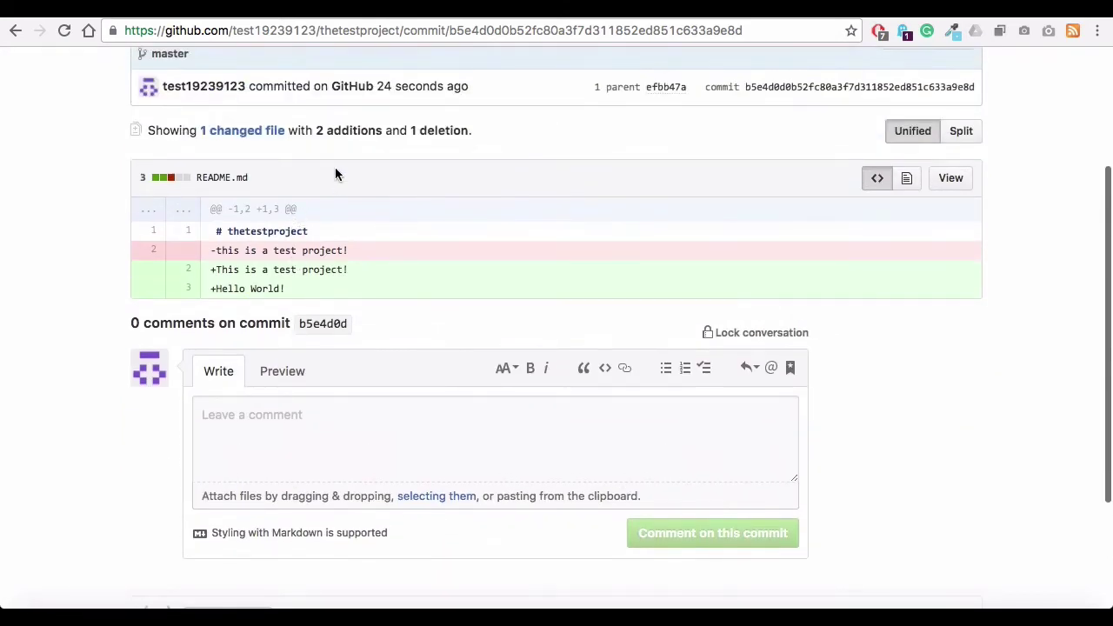
scroll(503, 178, "up", 3)
left_click_drag(315, 142, 143, 138)
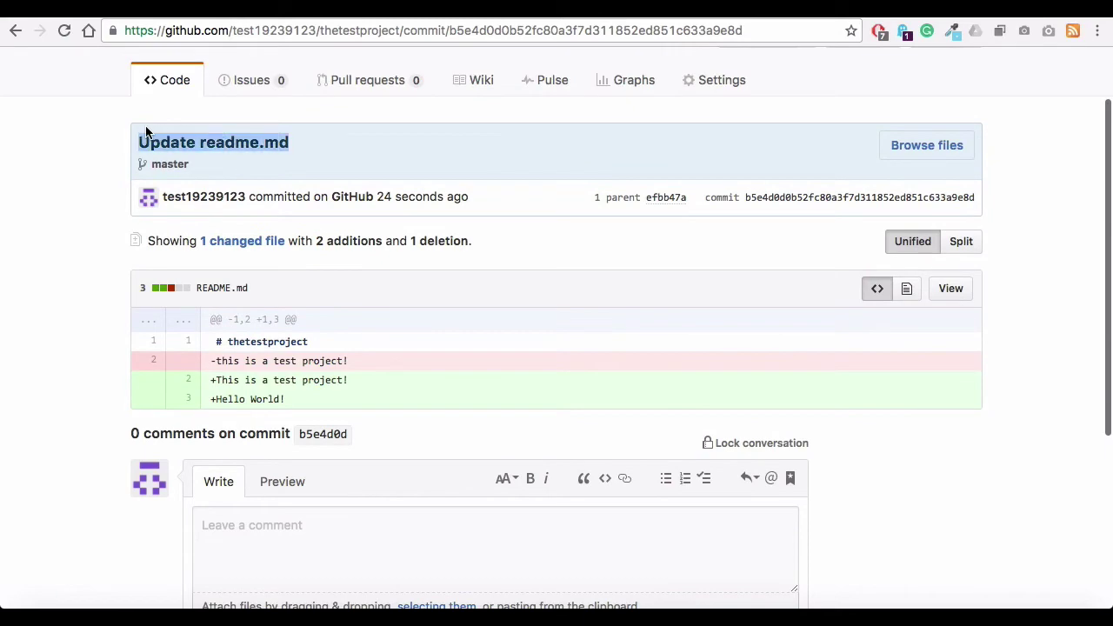
scroll(419, 200, "down", 5)
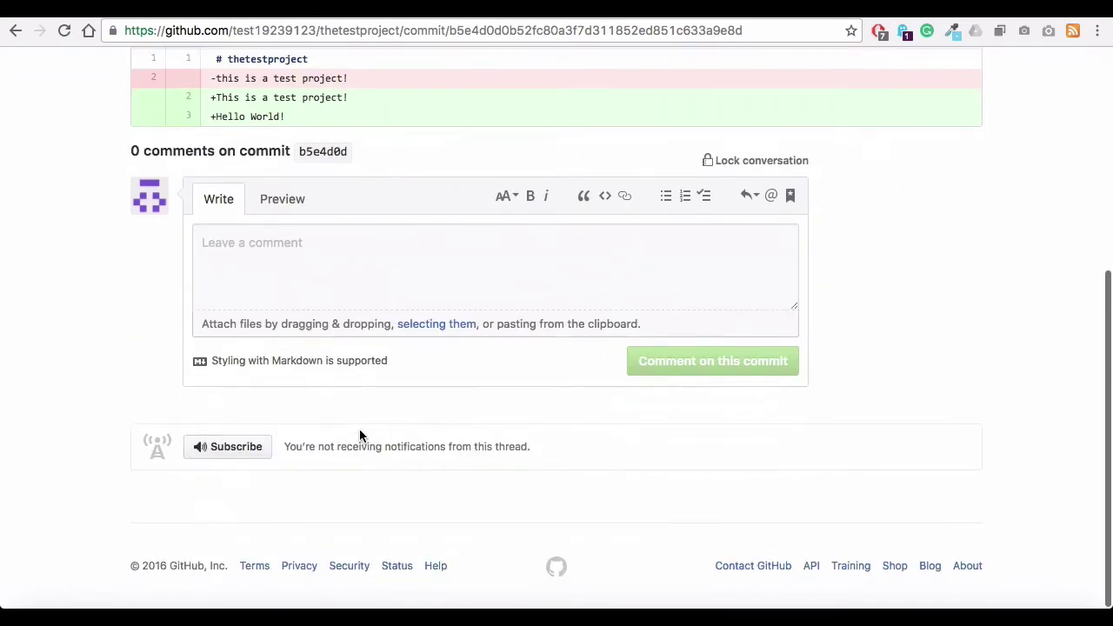
scroll(360, 429, "up", 5)
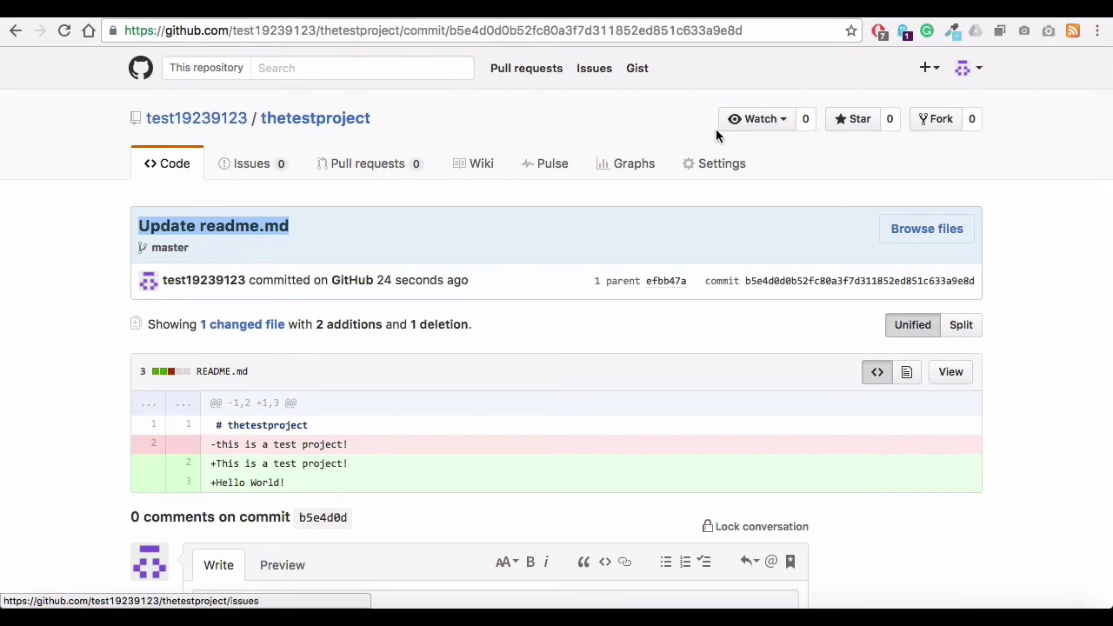
Invite a collaborator to thetestproject in the repository settings by looking up the person's username.
left_click(718, 164)
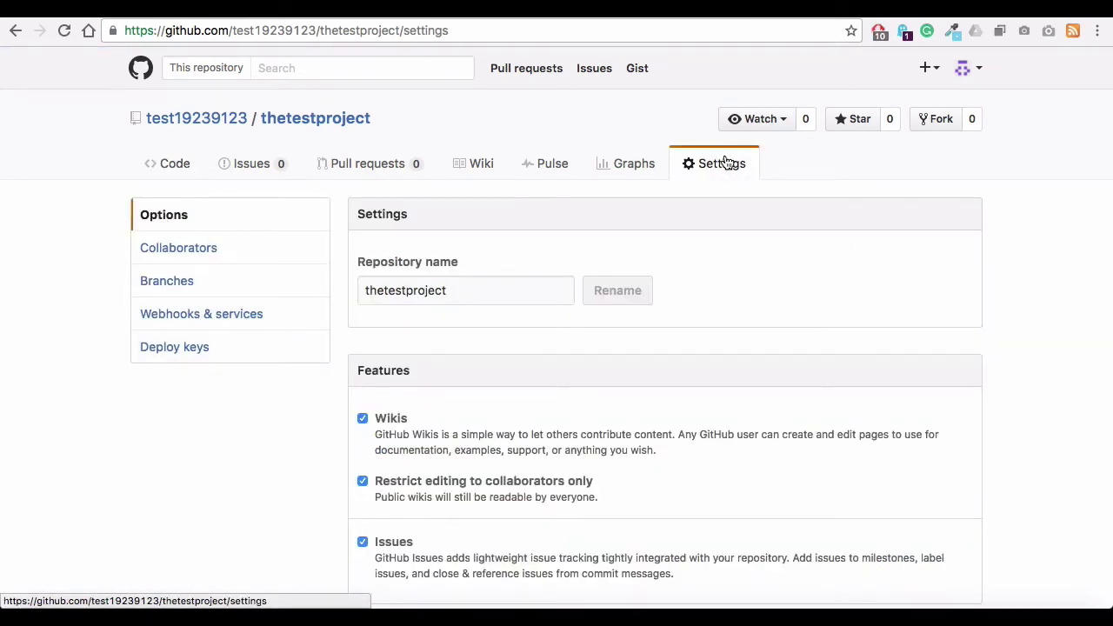
left_click(205, 250)
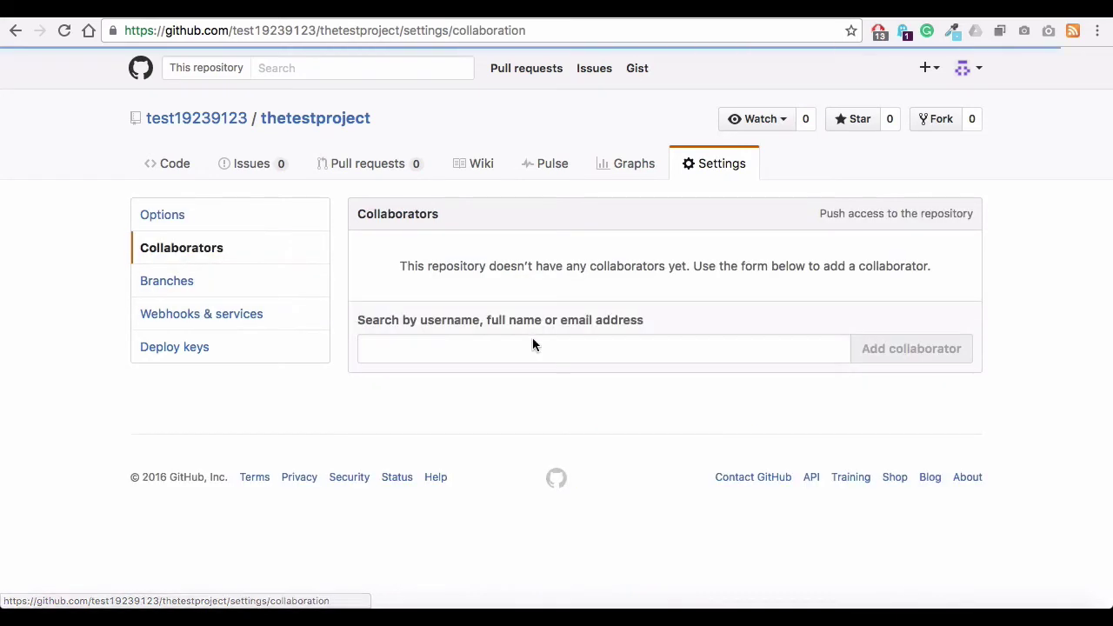
left_click(423, 341)
type("see")
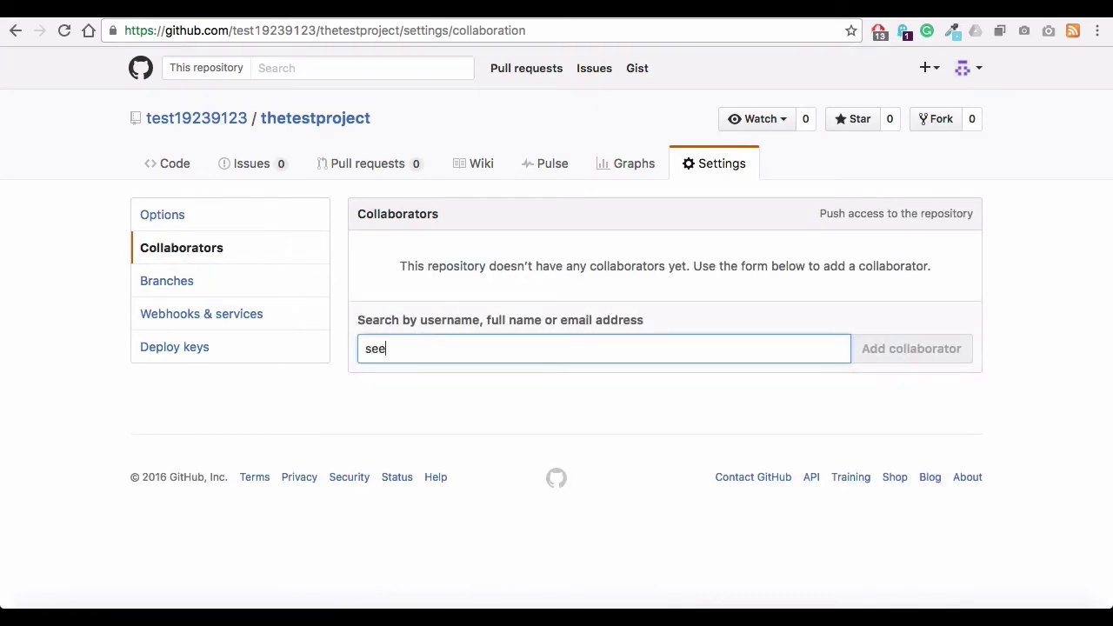
type("gerseeger")
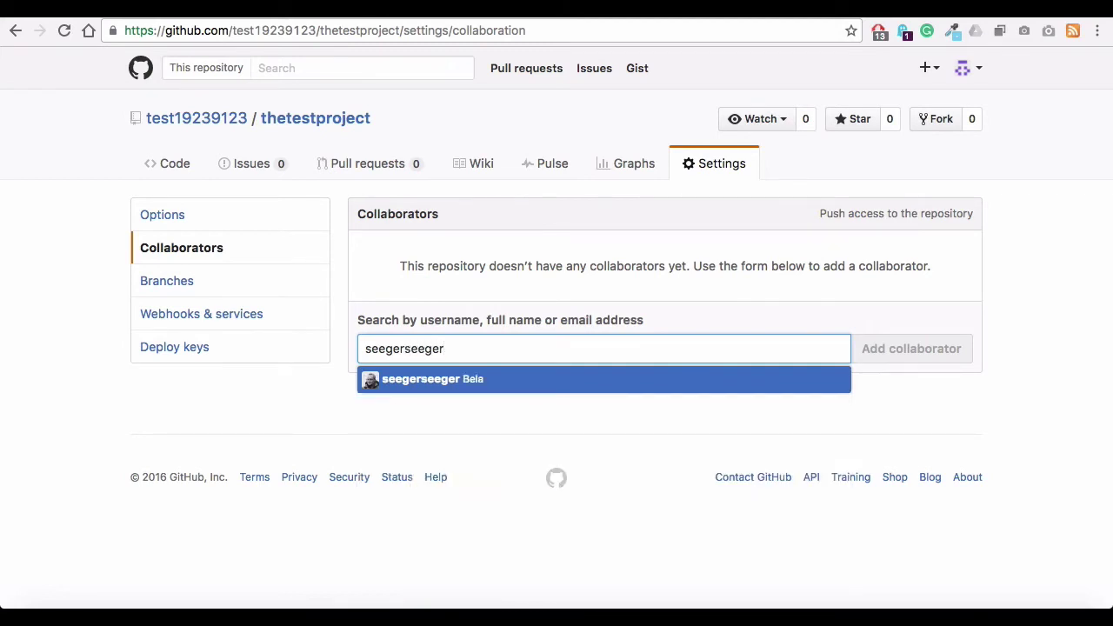
key("Return")
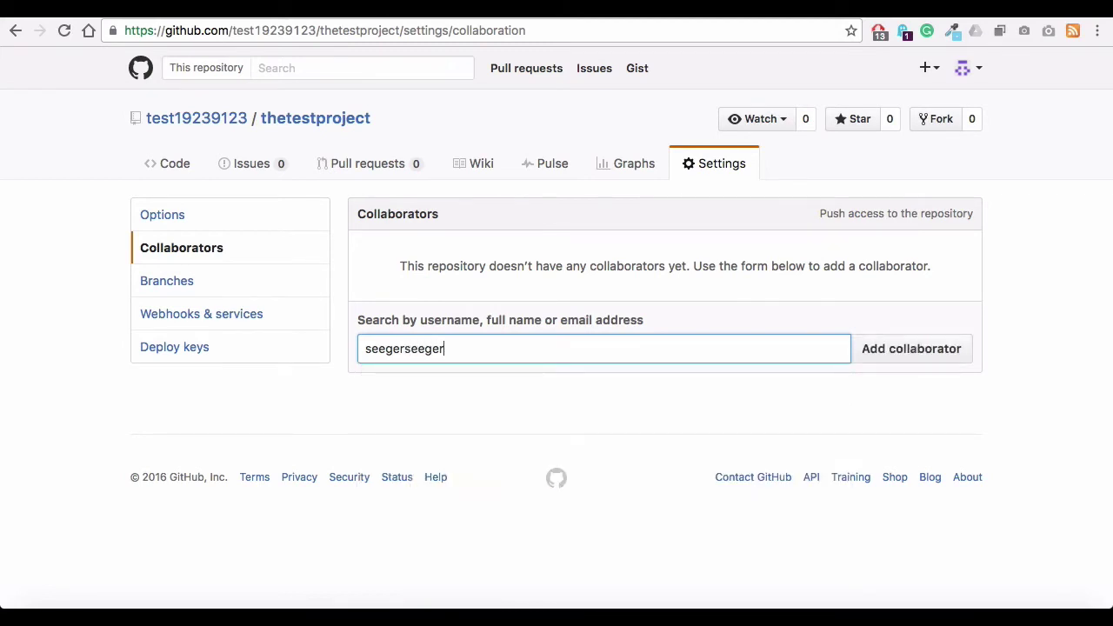
left_click(910, 348)
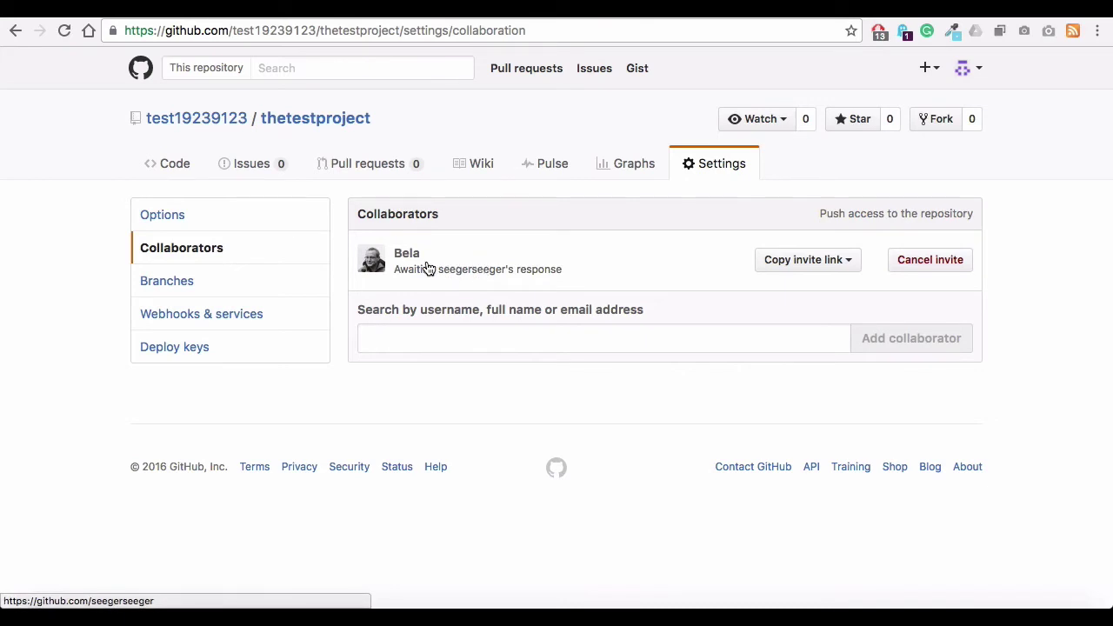
Sign out of the current account and sign in with the invited collaborator's account using the saved credentials.
left_click(974, 69)
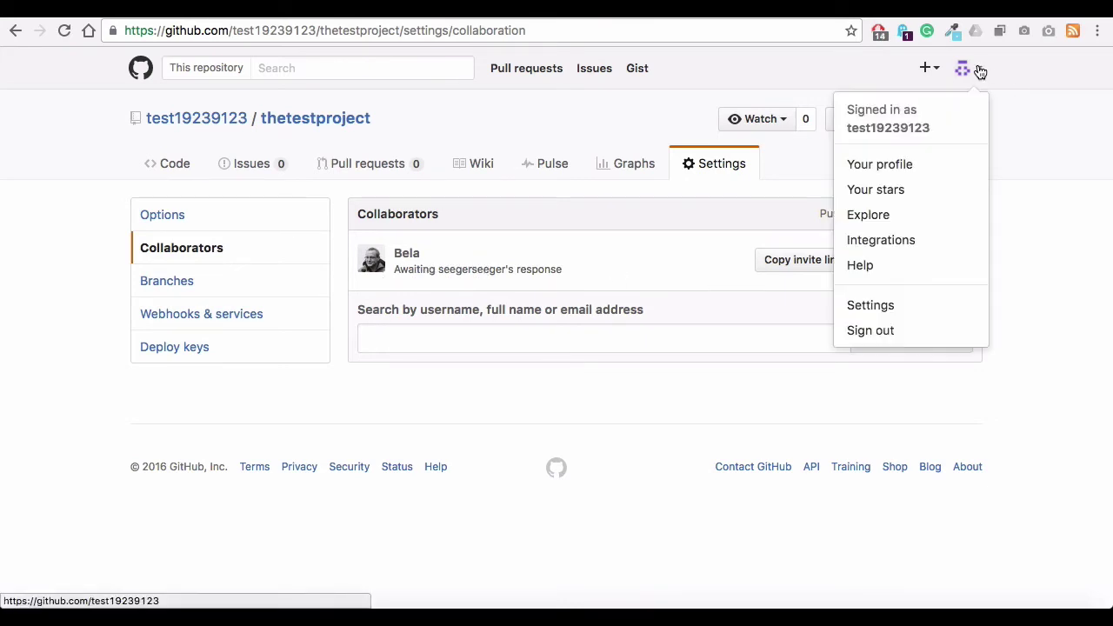
left_click(869, 332)
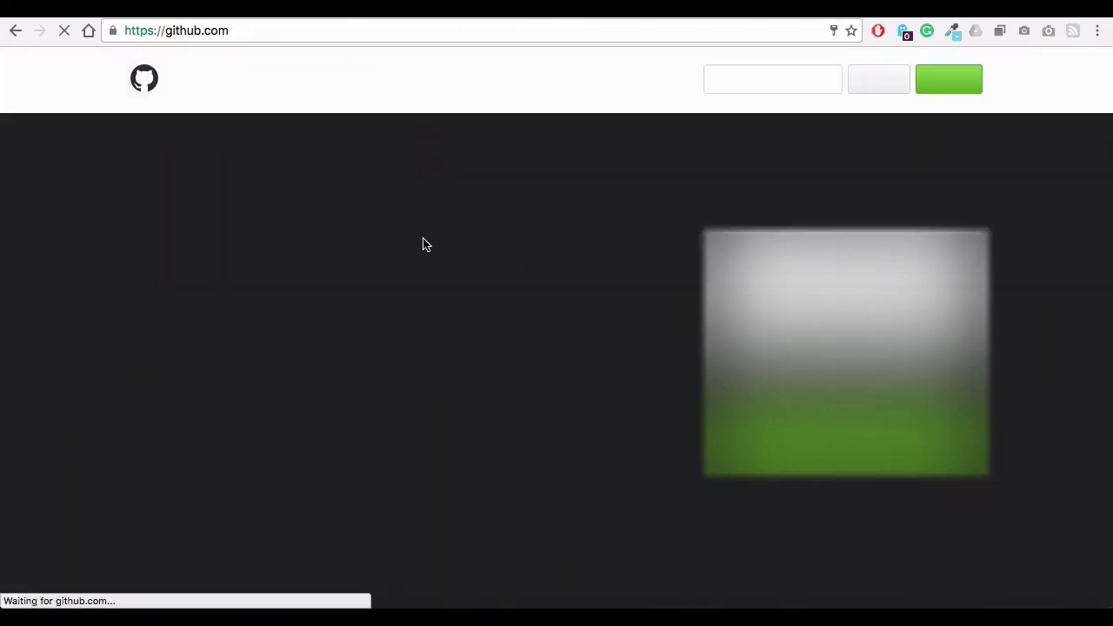
left_click(884, 79)
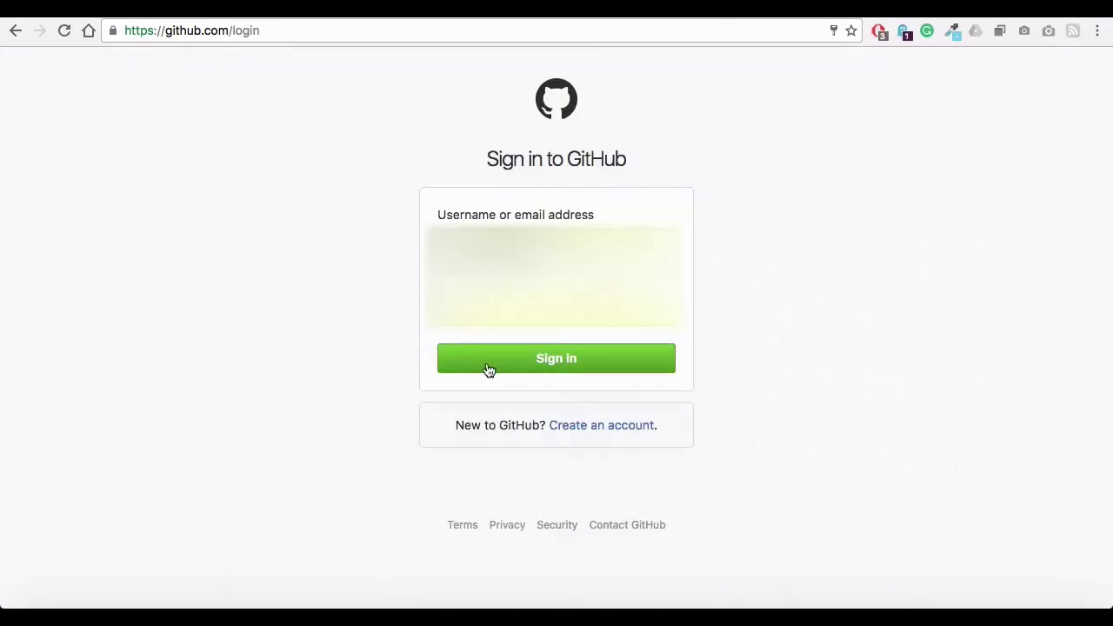
left_click(515, 373)
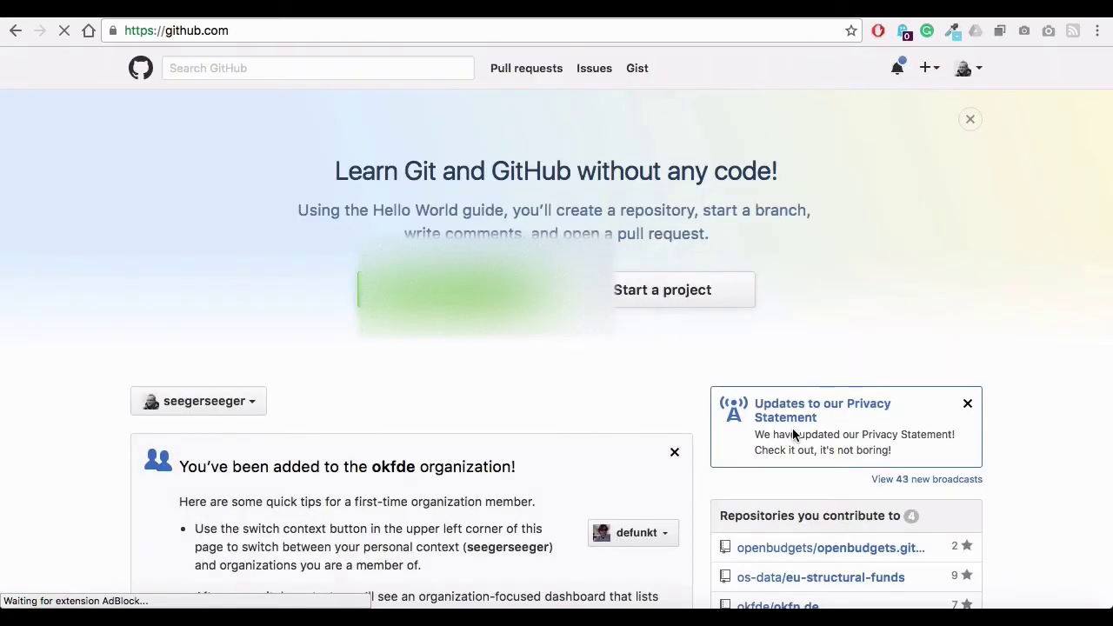
Open the notification inviting this account to thetestproject and accept the collaboration invitation.
left_click(898, 68)
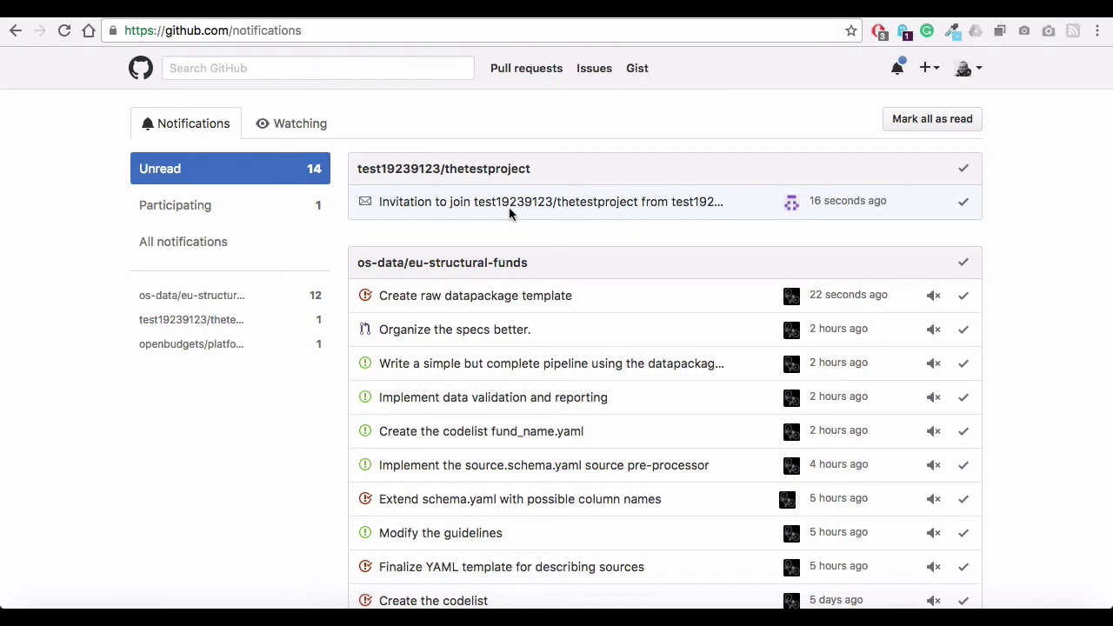
left_click(600, 203)
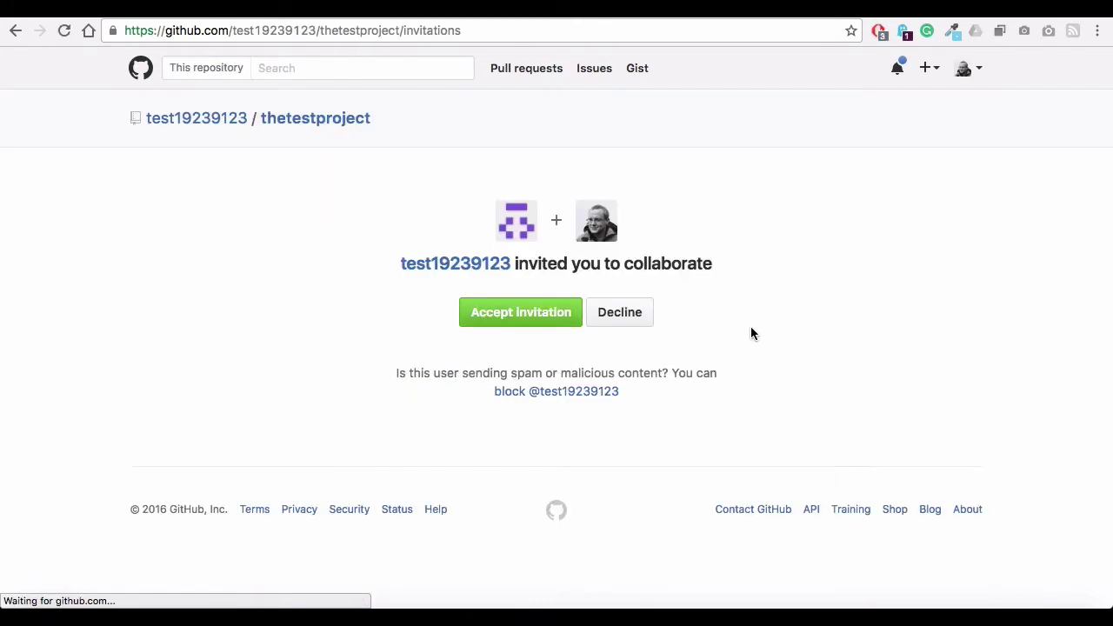
left_click(504, 312)
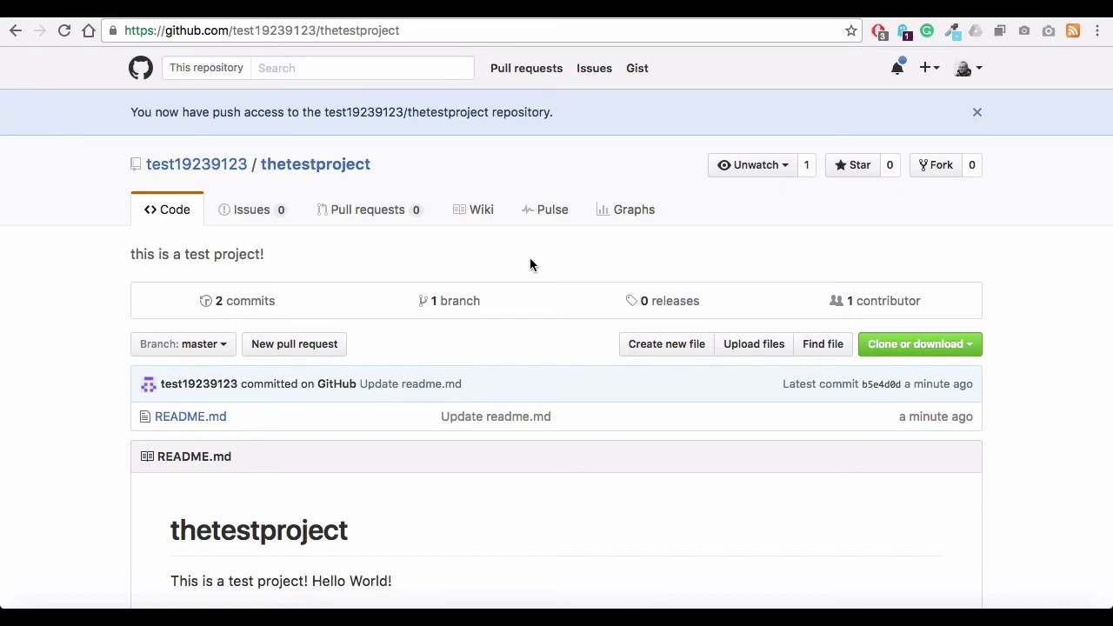
Create a new branch named testbranch from master in thetestproject.
scroll(554, 305, "down", 1)
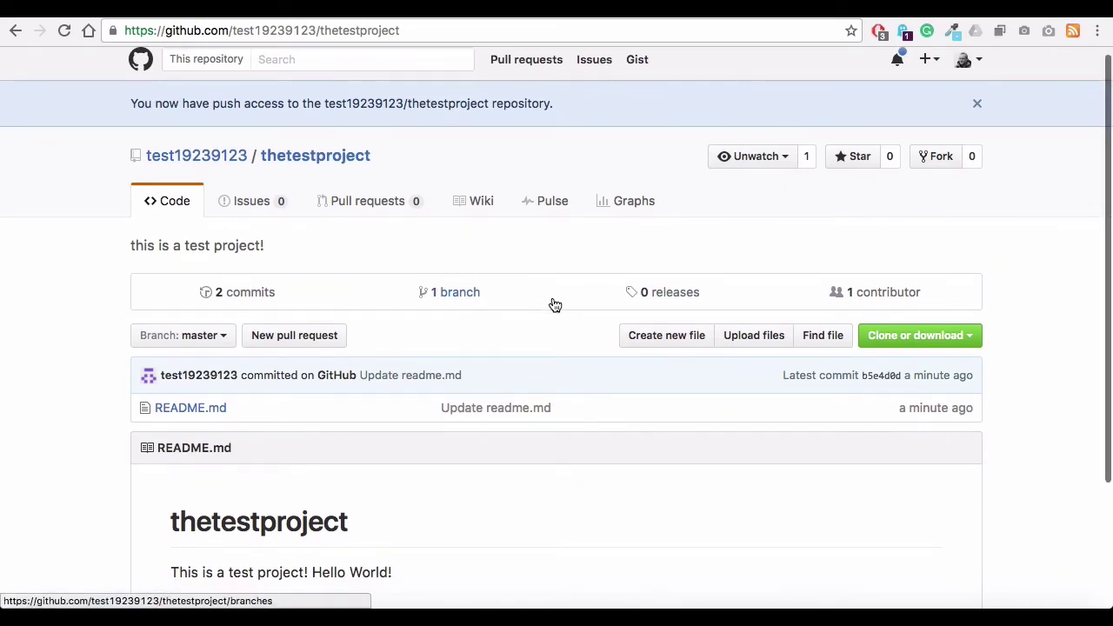
scroll(555, 305, "down", 3)
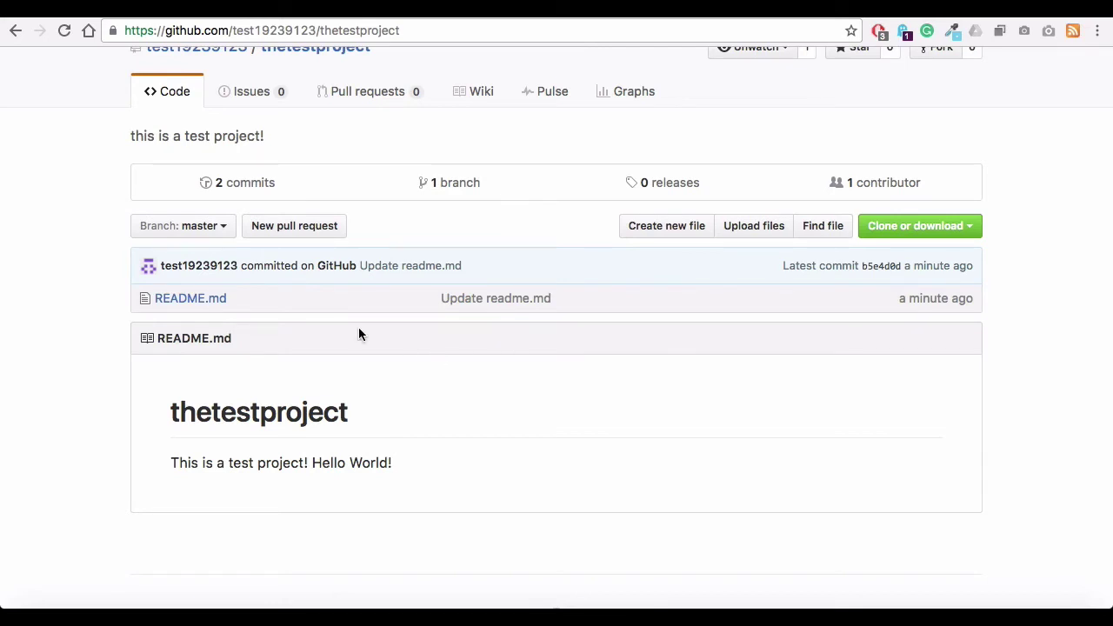
left_click(197, 227)
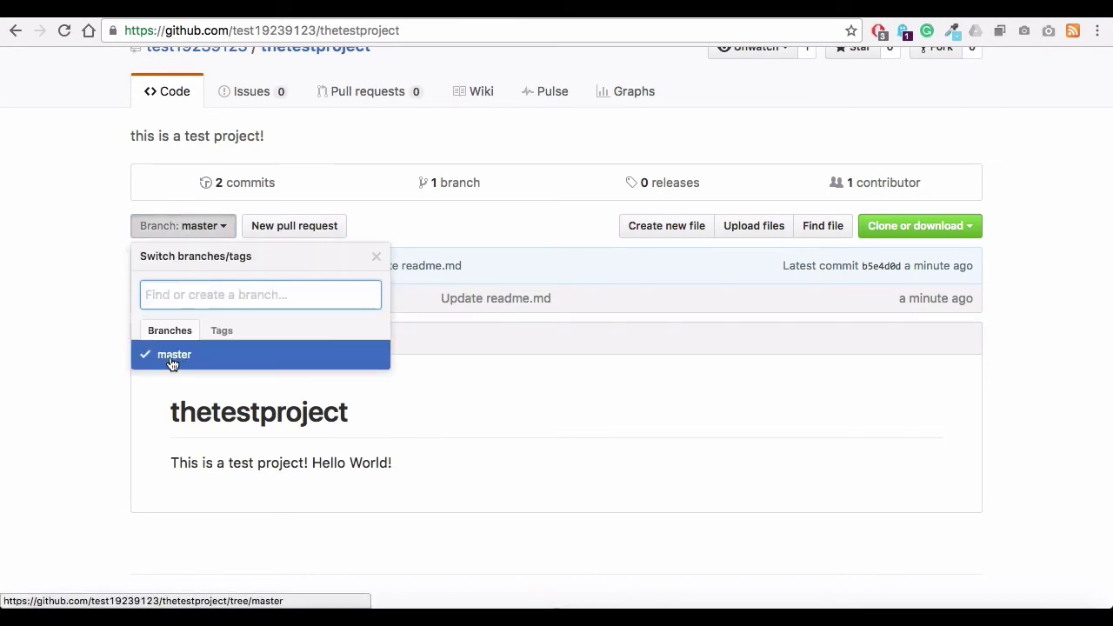
left_click(738, 401)
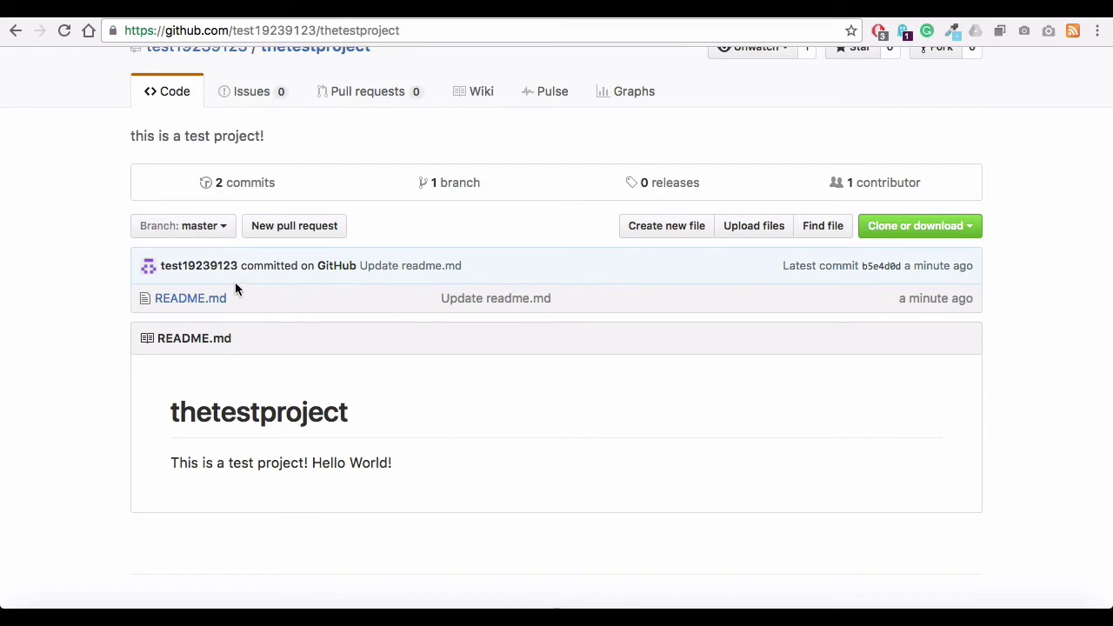
left_click(212, 236)
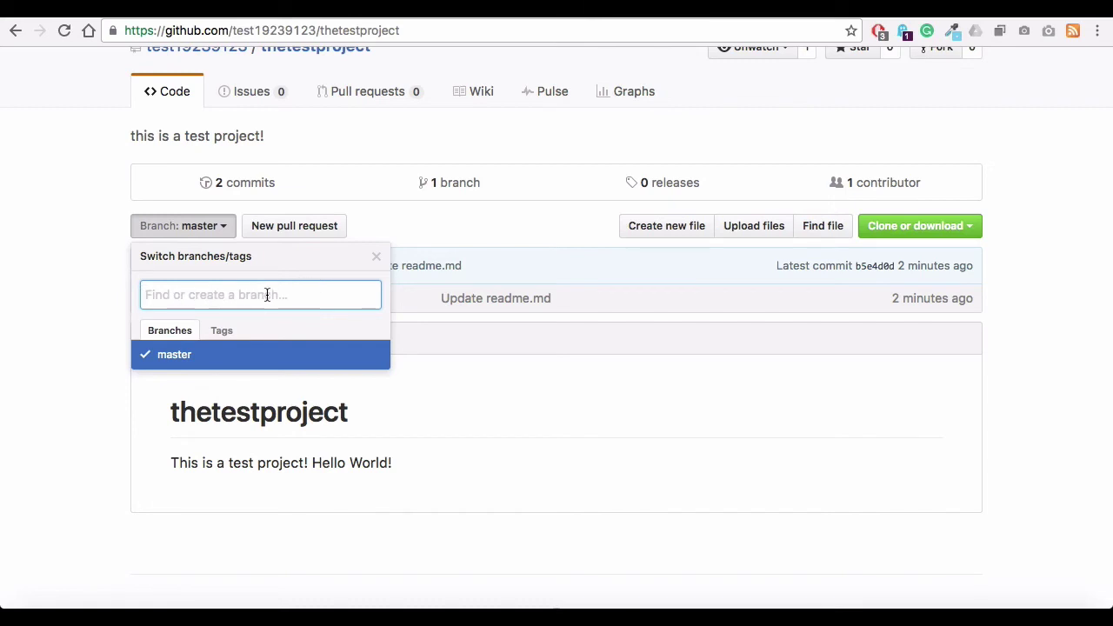
type("testbranch")
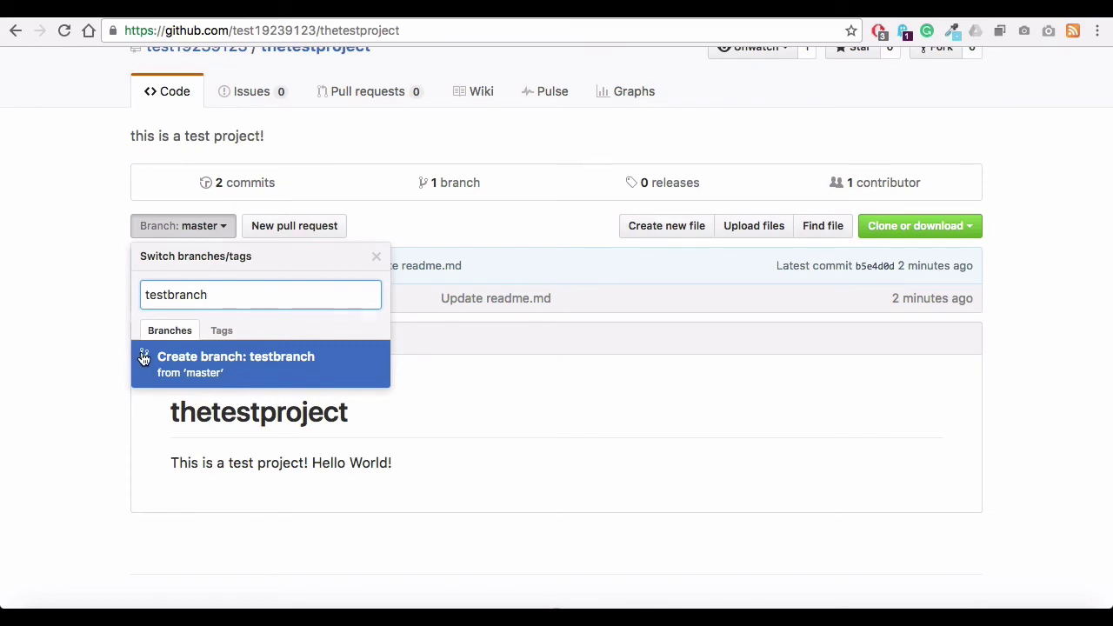
left_click(258, 373)
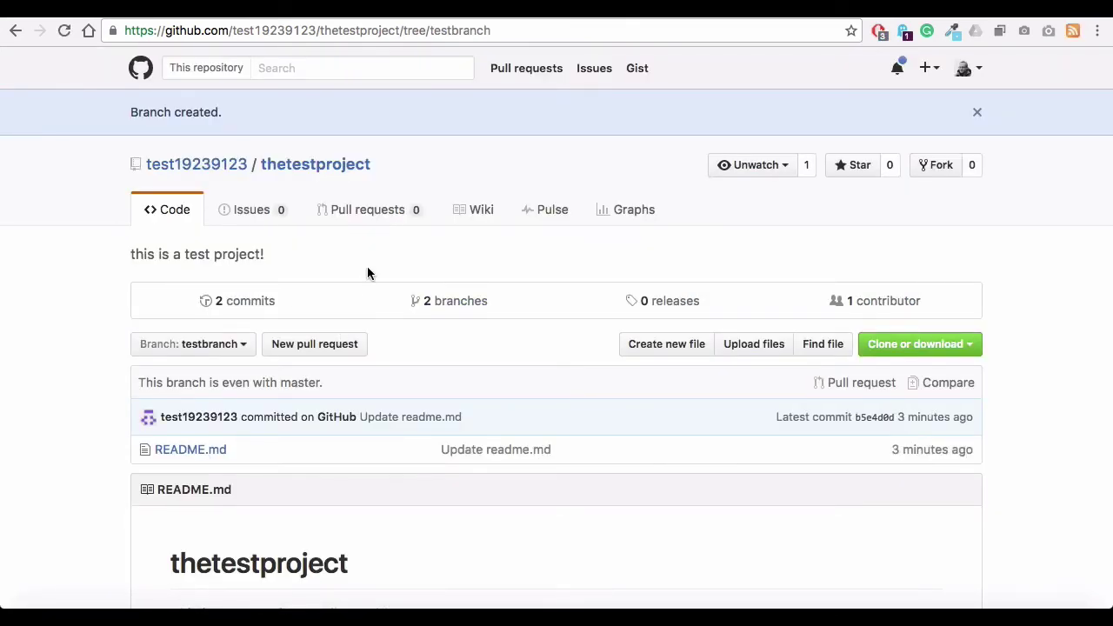
Switch the repository view to the master branch and back to testbranch.
left_click(195, 355)
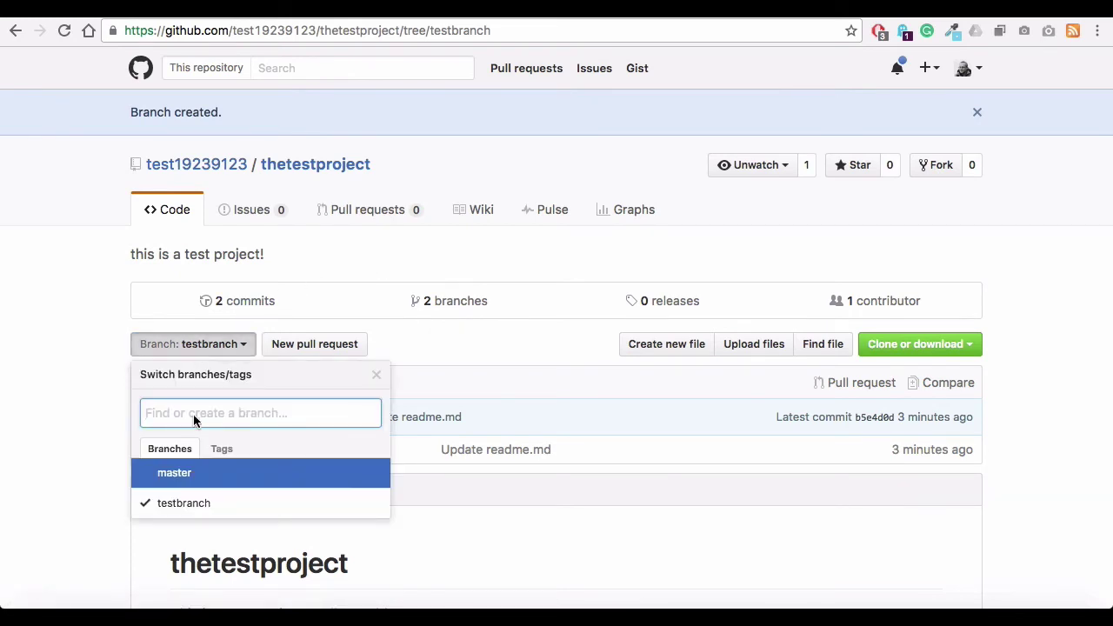
left_click(186, 477)
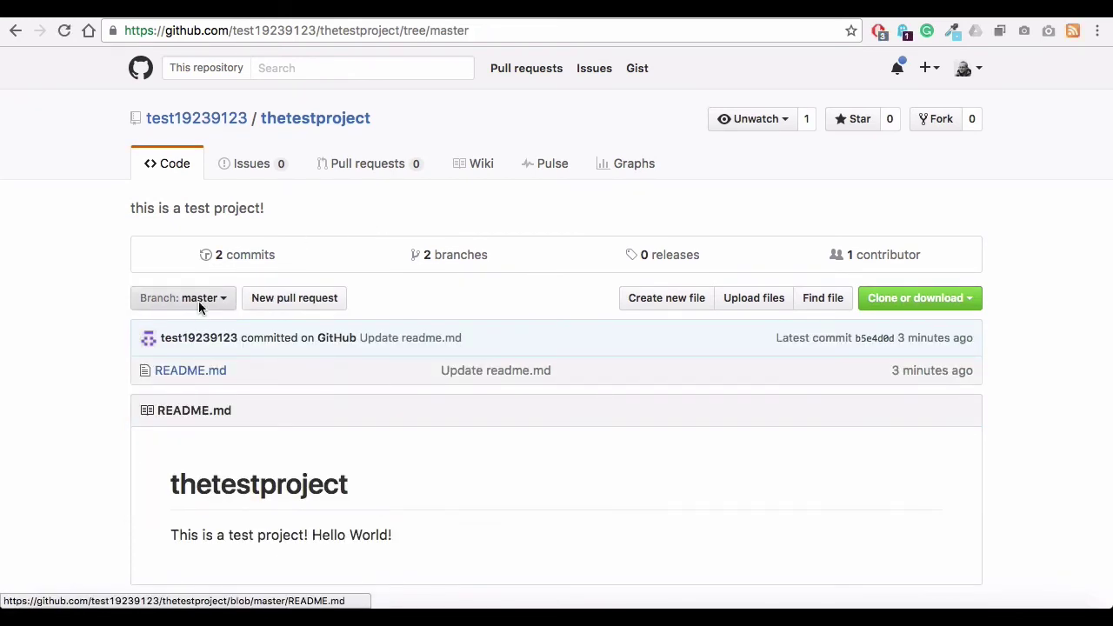
left_click(198, 301)
left_click(192, 457)
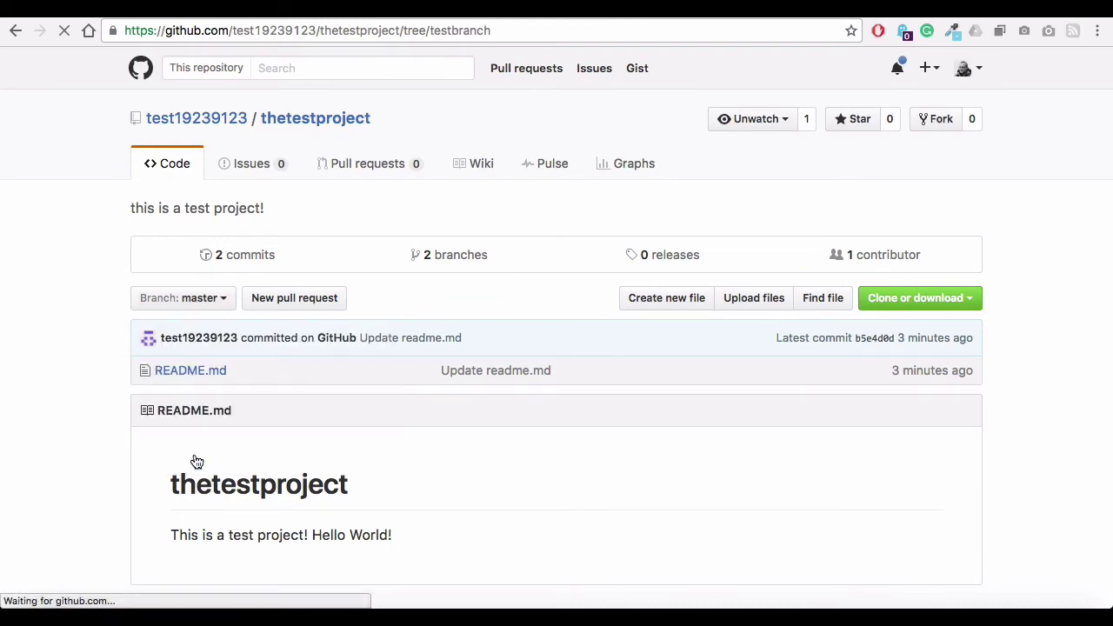
Check the status of testbranch relative to master and open the branch's README.md file.
scroll(83, 393, "down", 2)
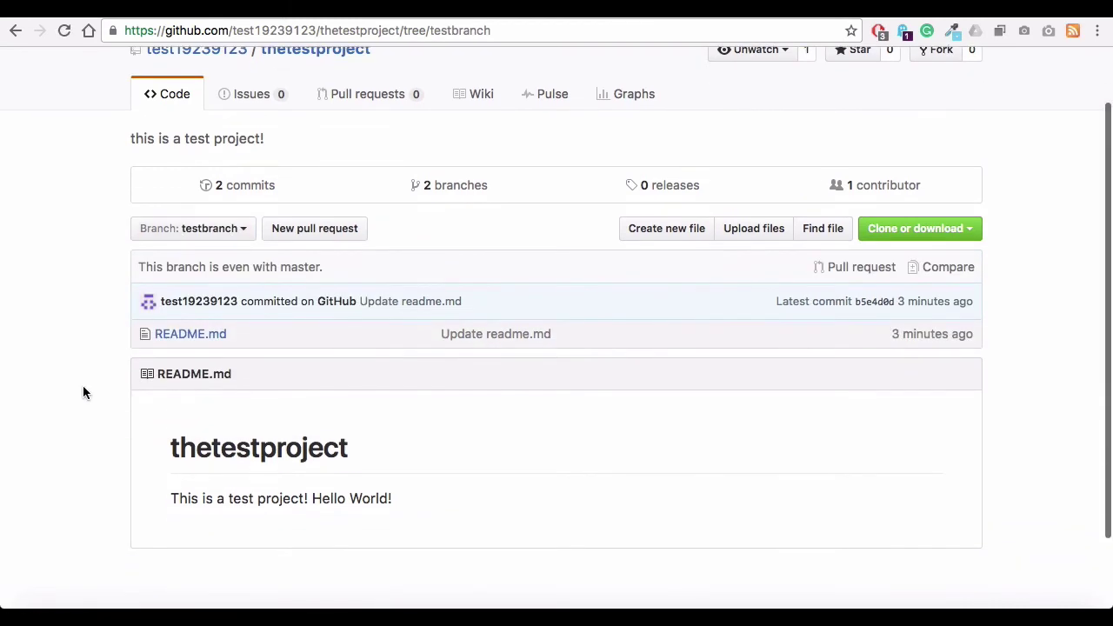
left_click_drag(149, 267, 378, 278)
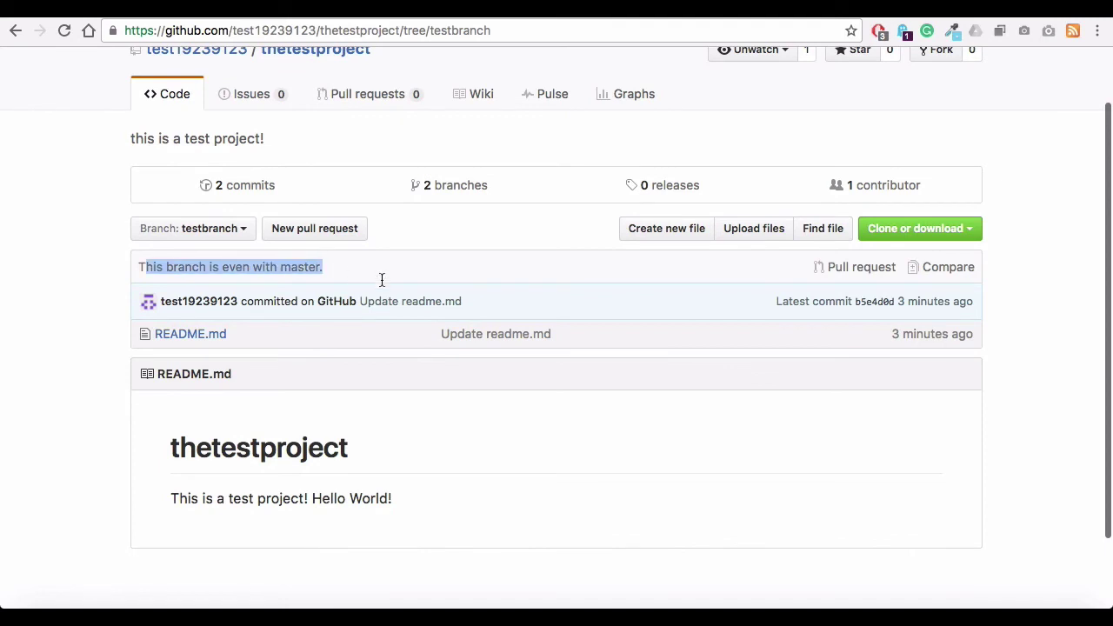
left_click(371, 273)
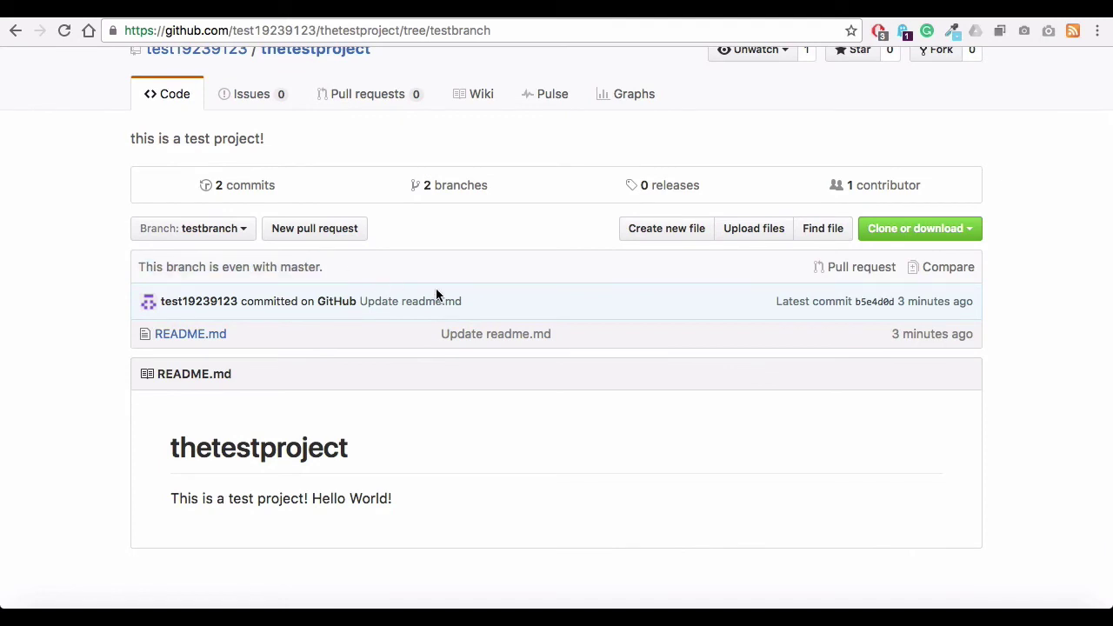
scroll(443, 296, "down", 2)
left_click(182, 247)
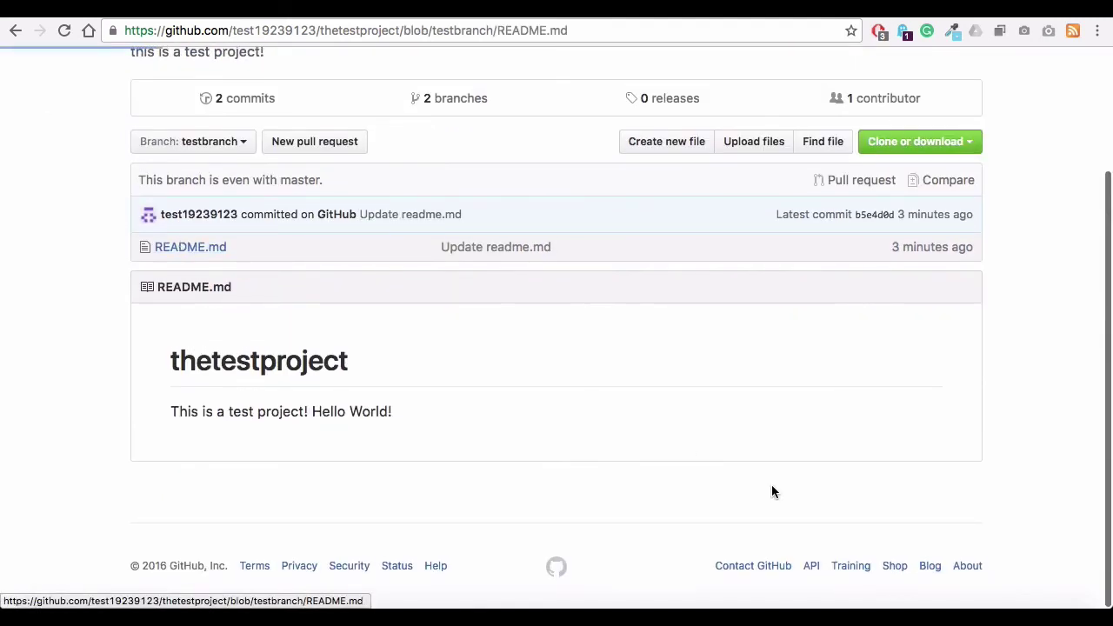
Edit README.md on testbranch and add the line "How great is it to be alive!" below "Hello World!".
left_click(935, 340)
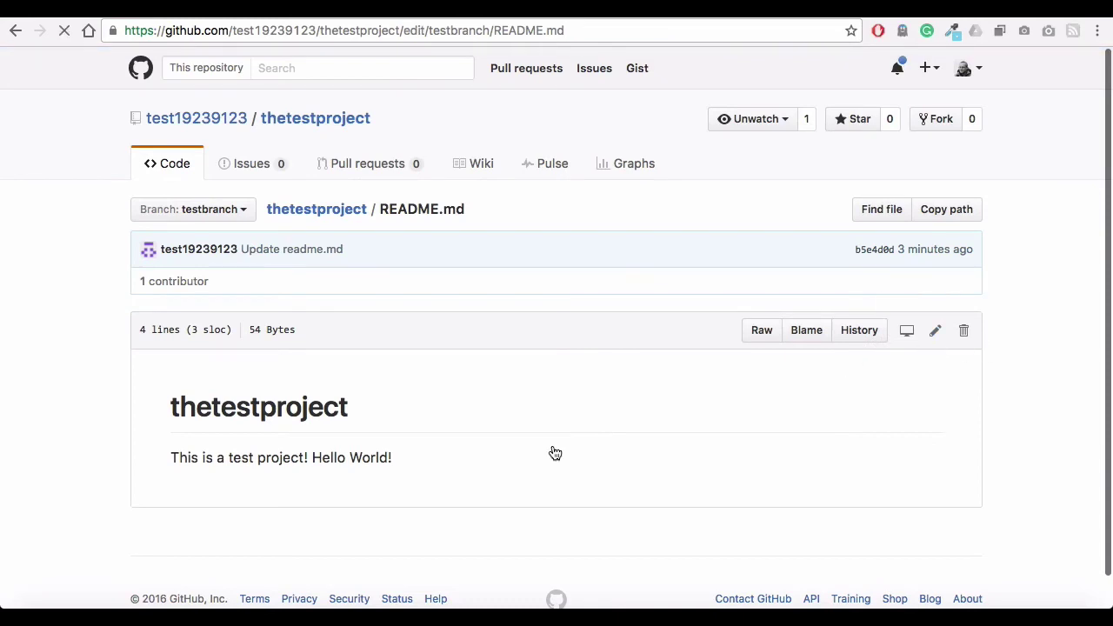
left_click(322, 325)
key("Return")
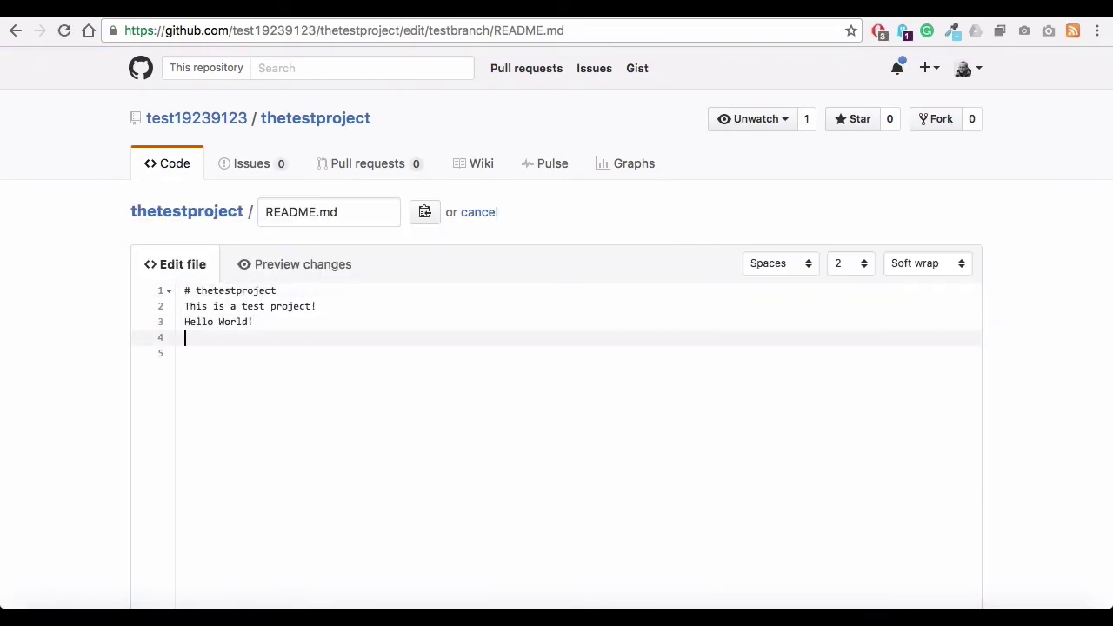
type("How great is it to be alive!")
Commit the edit directly to testbranch with the summary "Update readme.md" and description "There was something more to be said.".
scroll(442, 332, "down", 1)
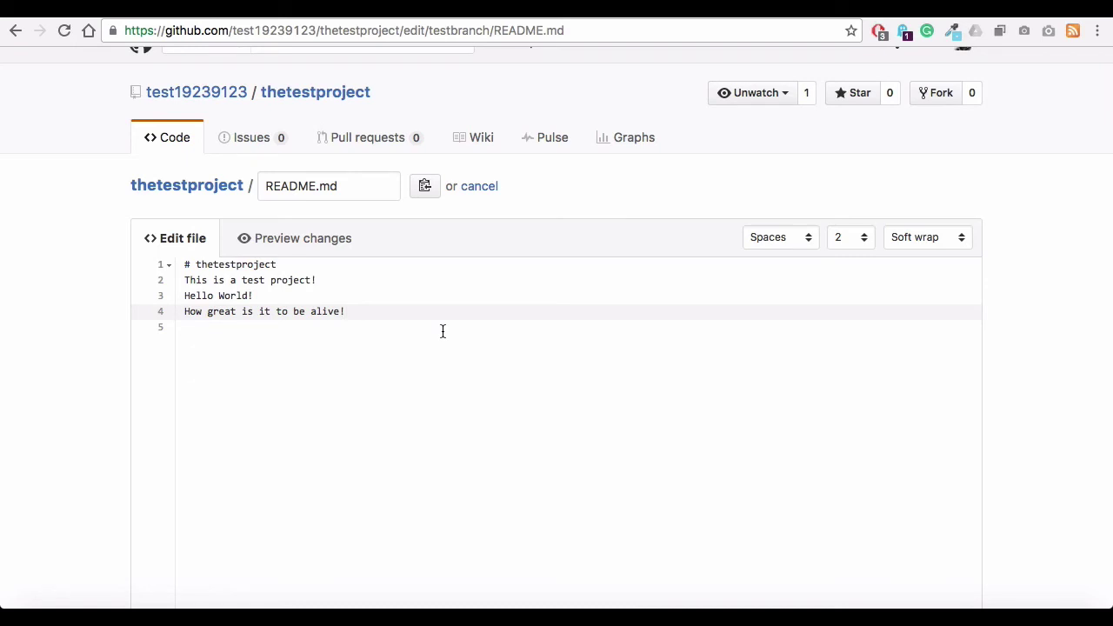
scroll(443, 332, "down", 10)
scroll(464, 407, "down", 3)
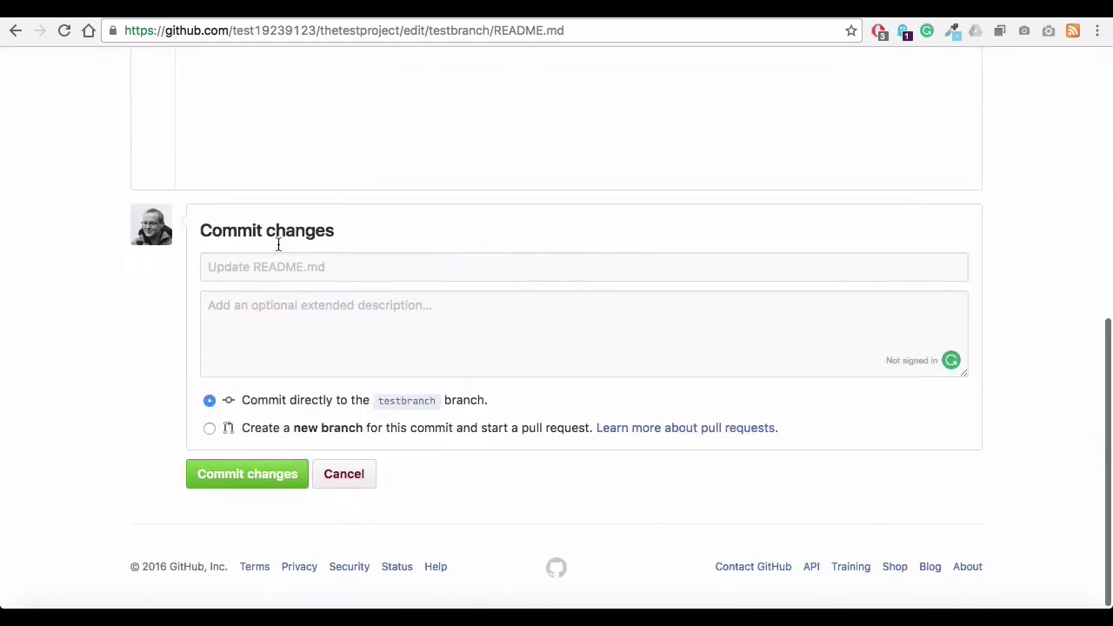
left_click(266, 276)
type("Update")
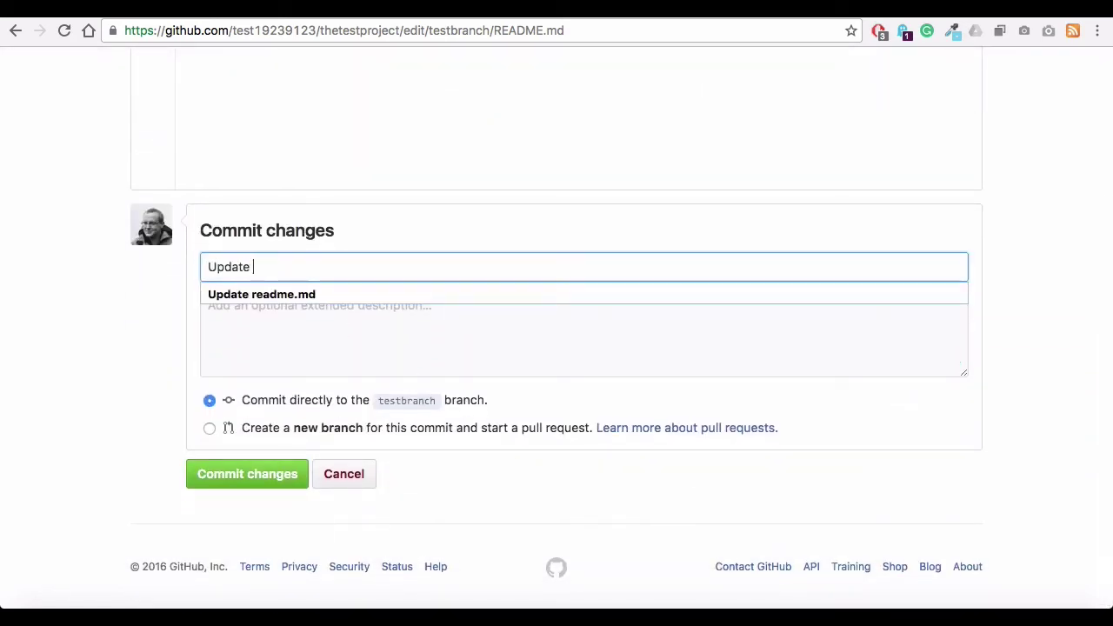
key("Down")
key("Return")
key("Tab")
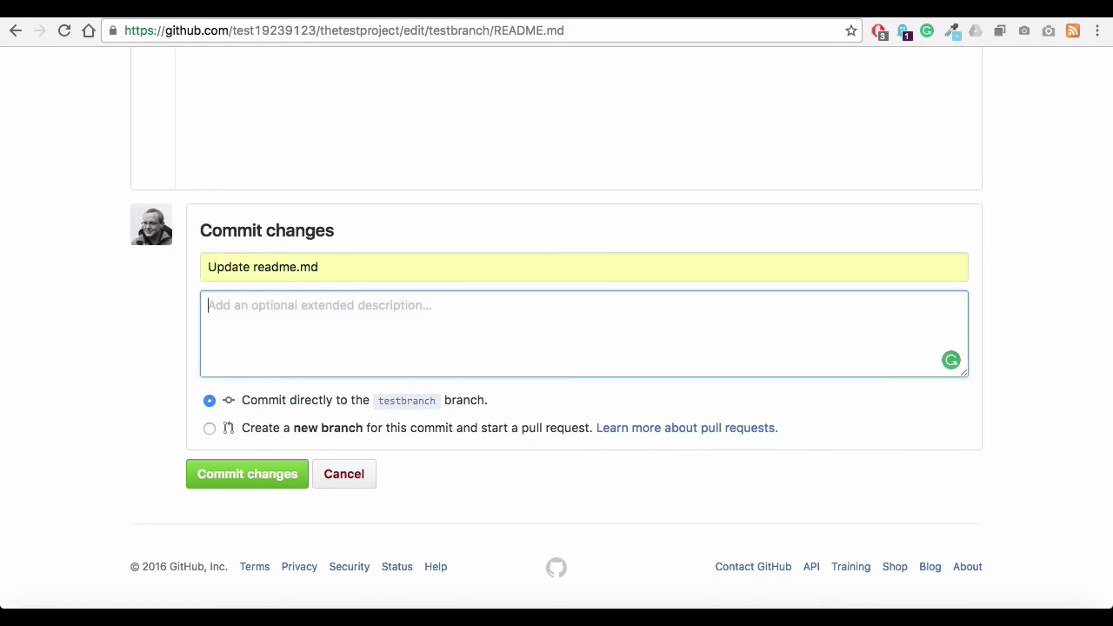
type("There was ")
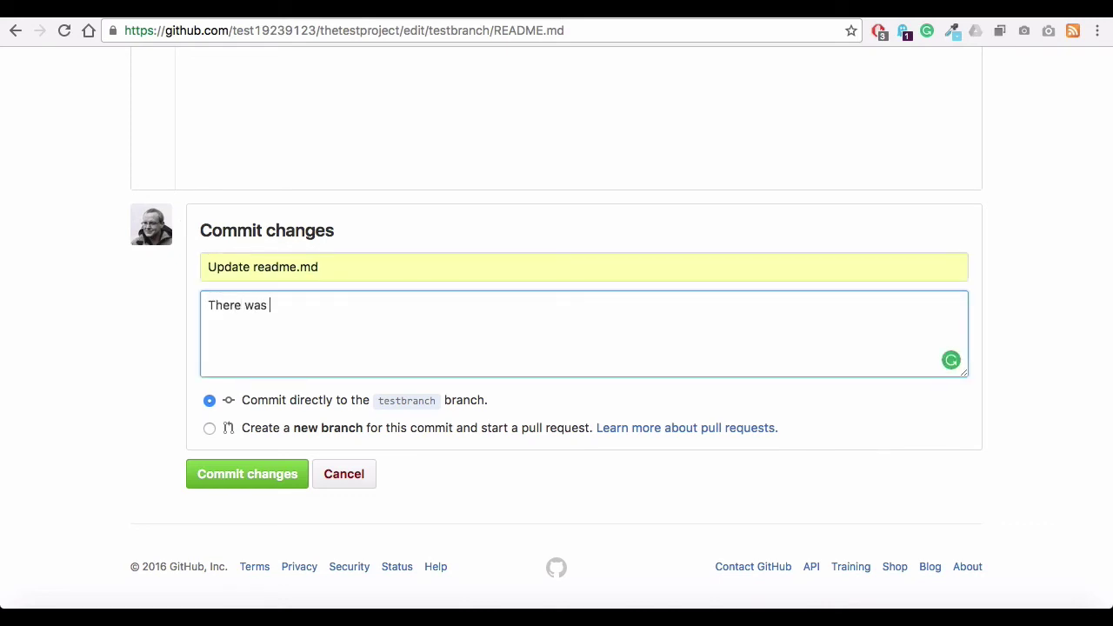
type("something more to be")
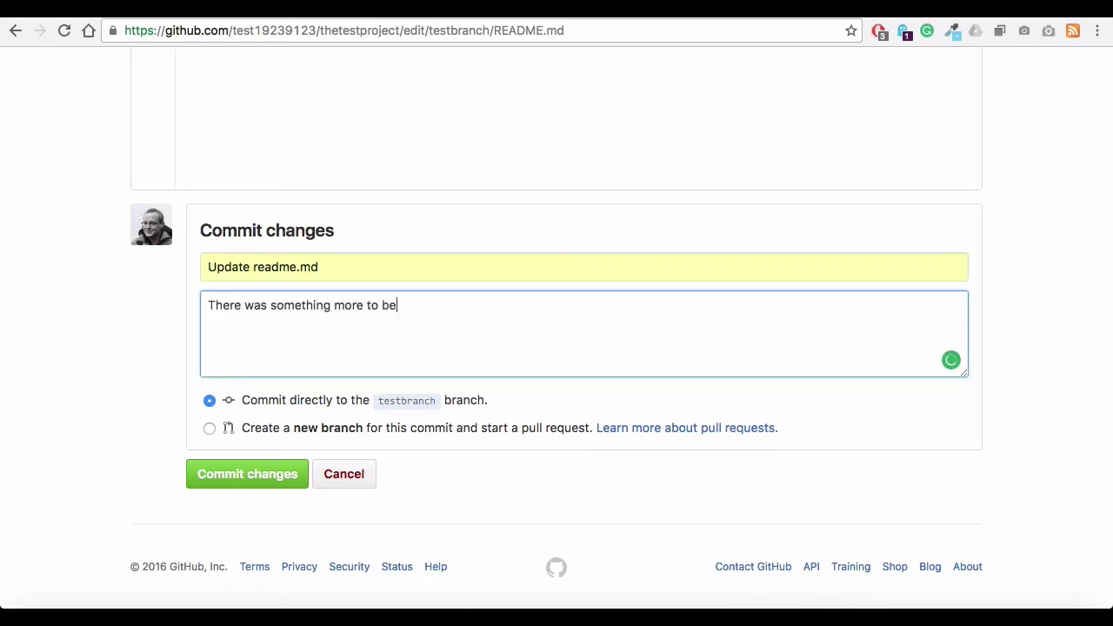
type(" said.")
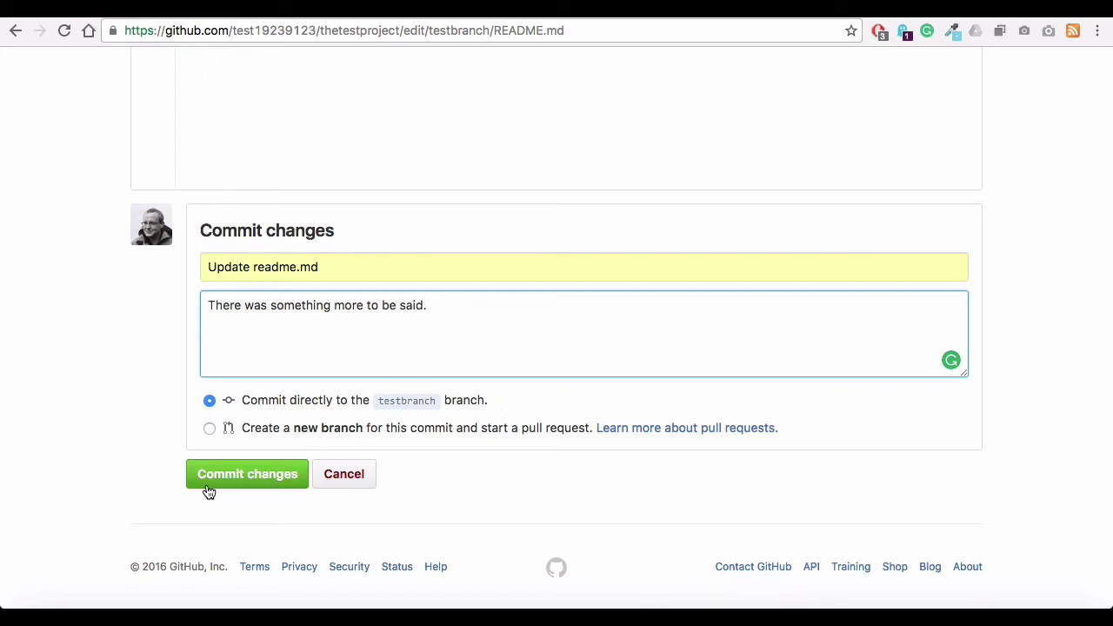
left_click(249, 480)
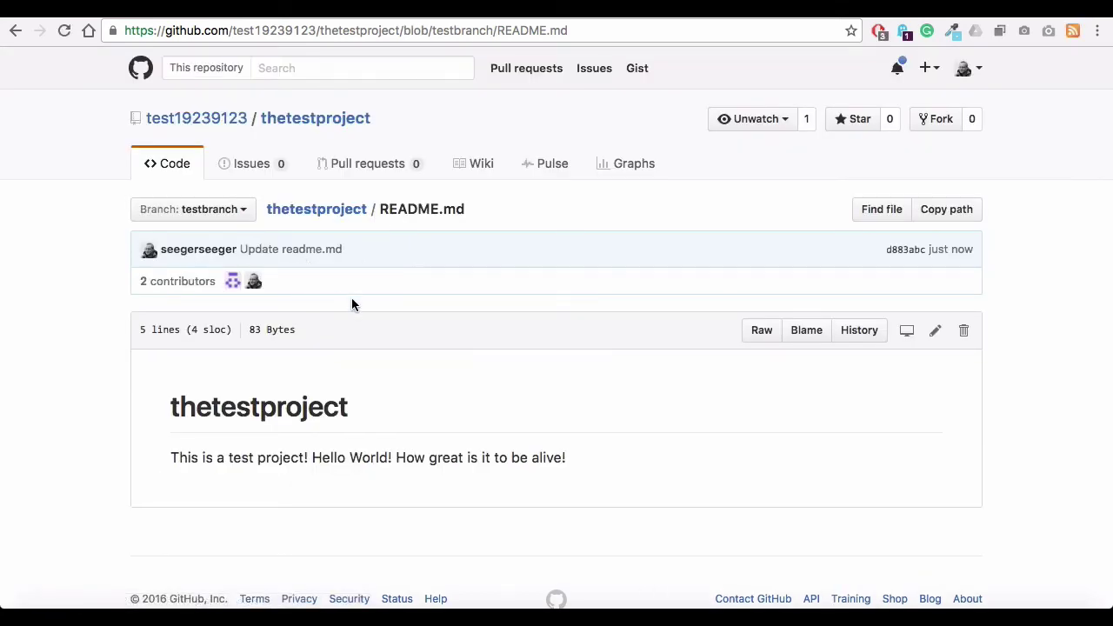
Return to thetestproject's main page, switch to testbranch, and review its README and commit status relative to master.
scroll(350, 286, "down", 1)
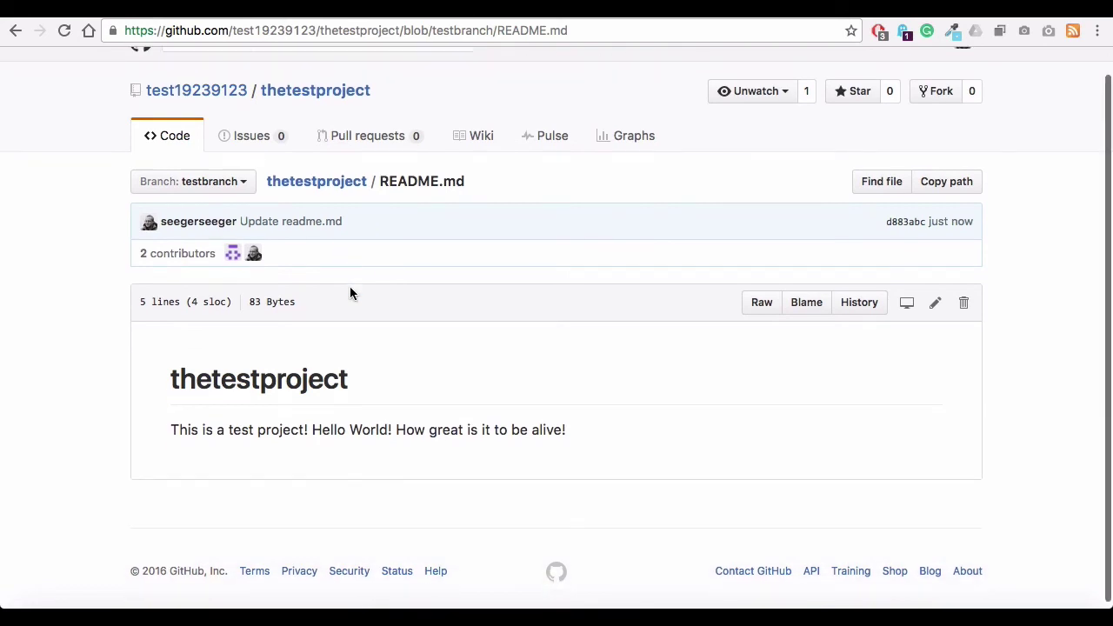
left_click(324, 94)
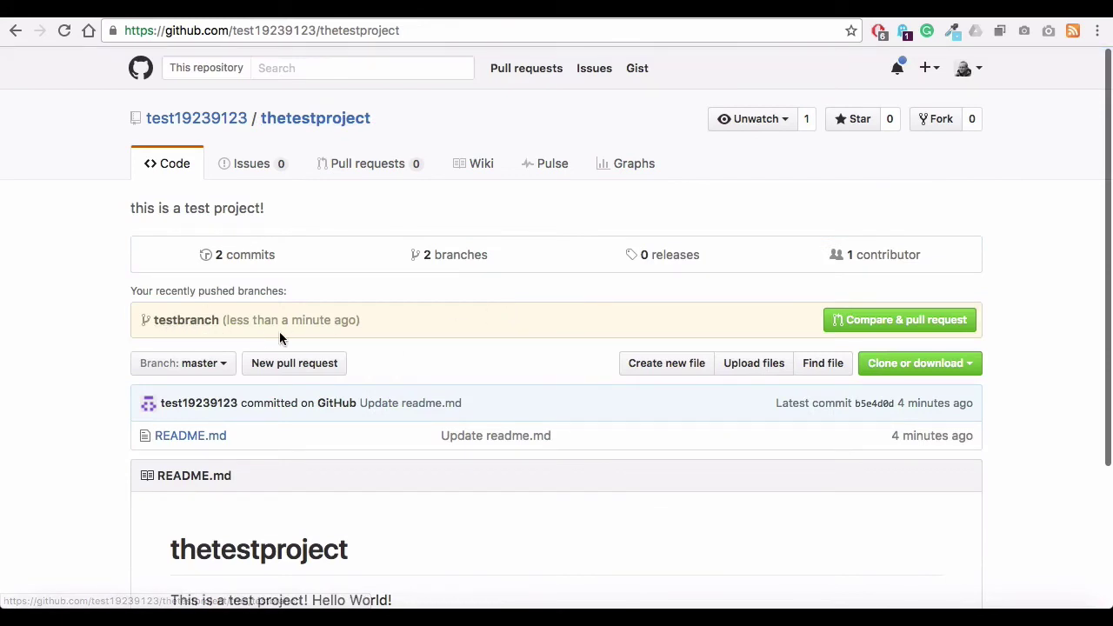
scroll(392, 332, "down", 4)
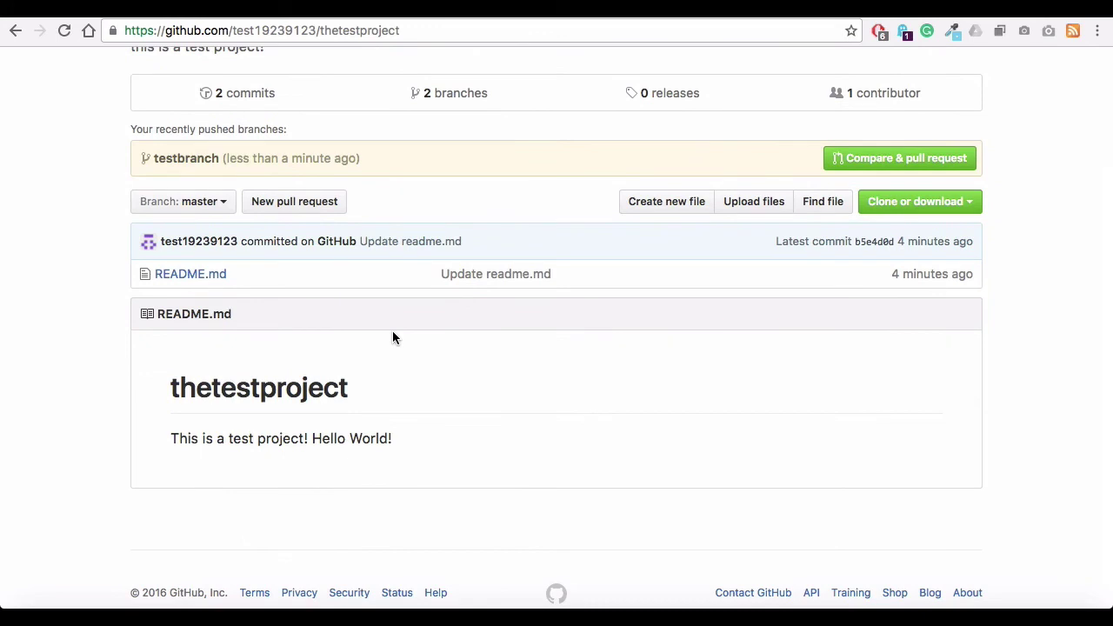
left_click(205, 201)
left_click(182, 360)
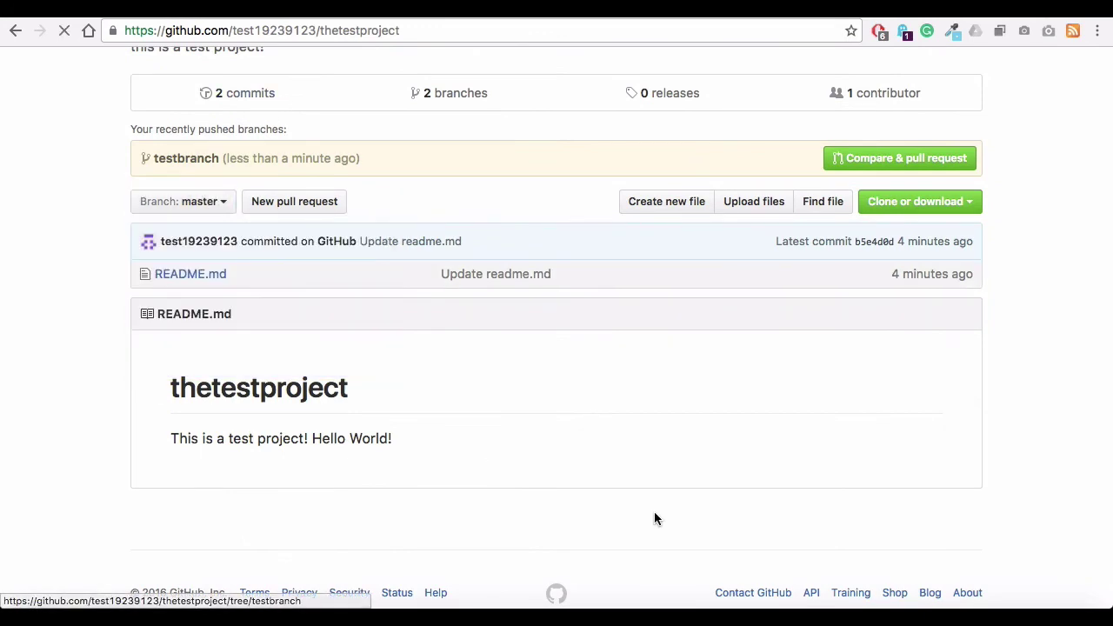
scroll(360, 186, "down", 2)
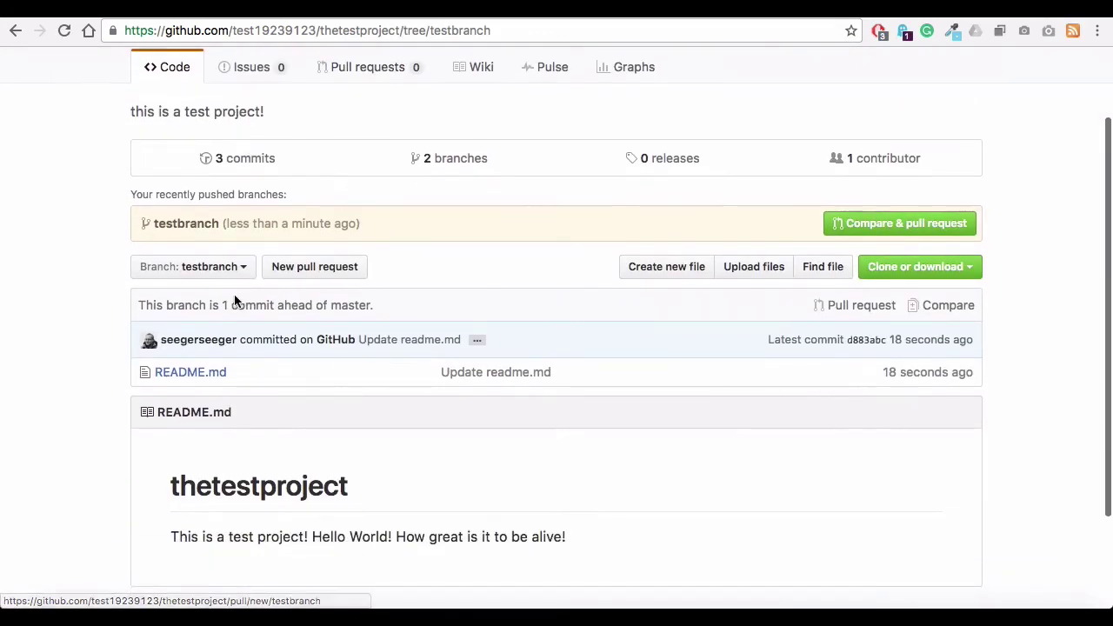
scroll(418, 301, "down", 3)
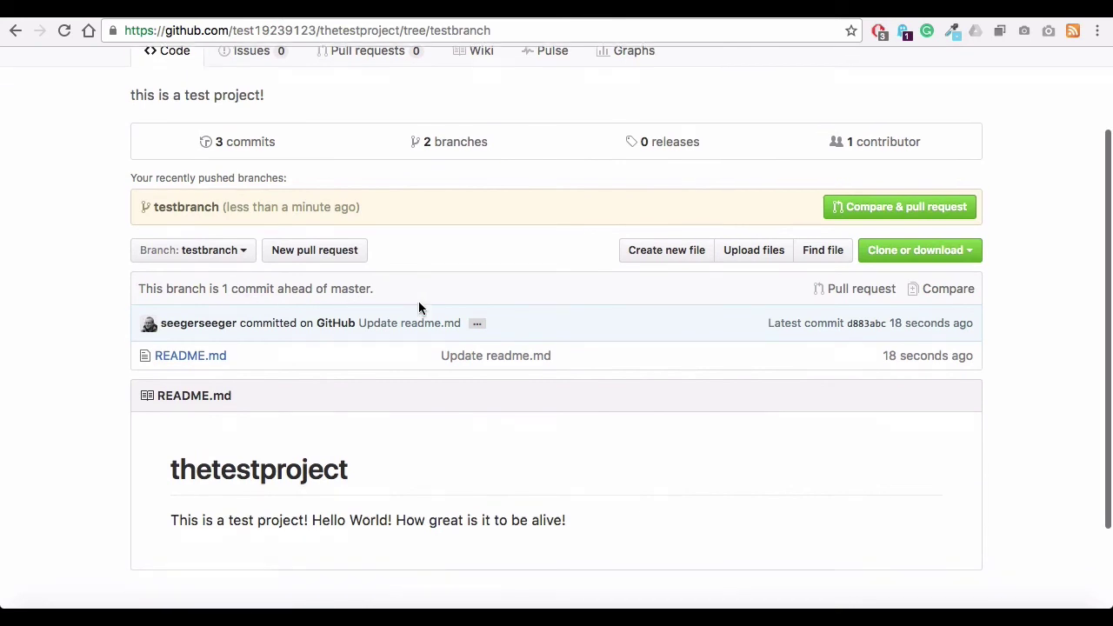
scroll(486, 374, "left", 5)
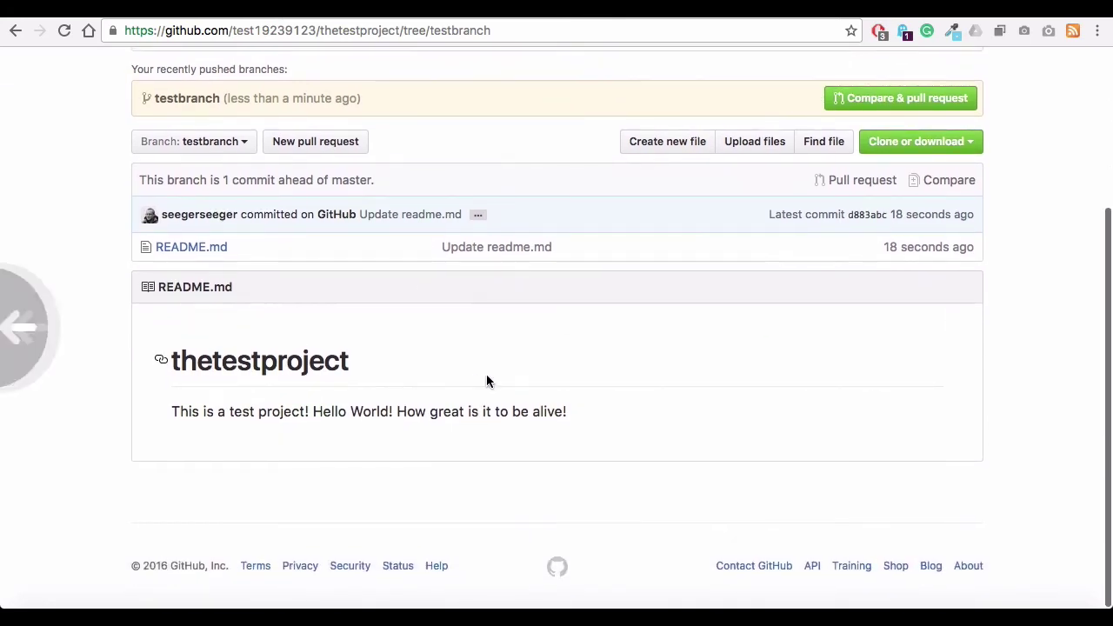
scroll(372, 446, "right", 5)
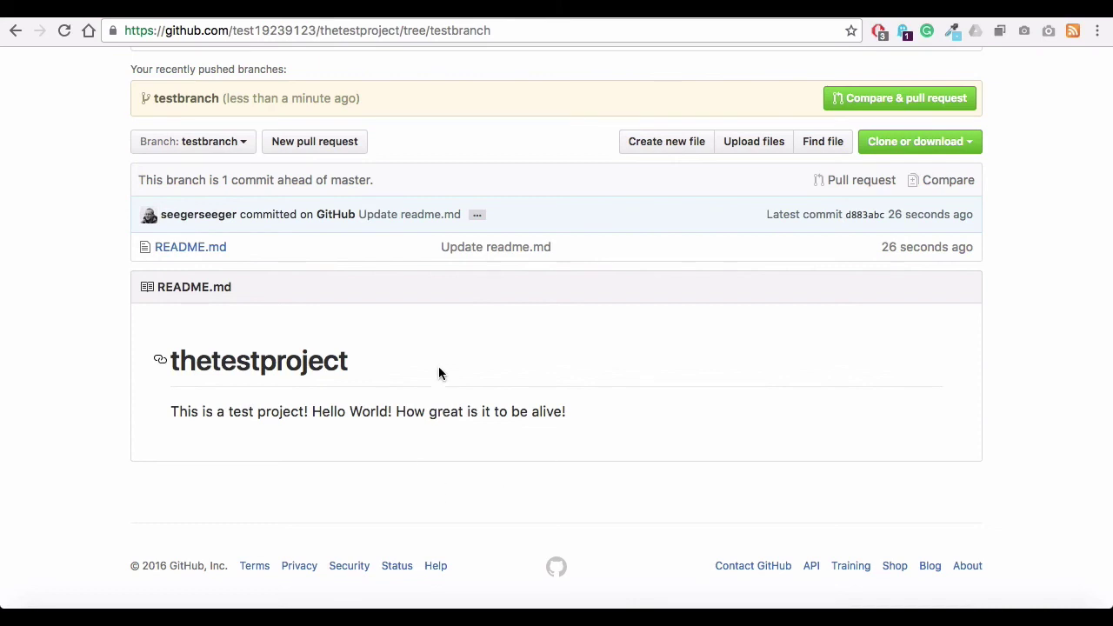
Switch the repository view from testbranch to master and review master's README and commit count.
scroll(438, 366, "up", 2)
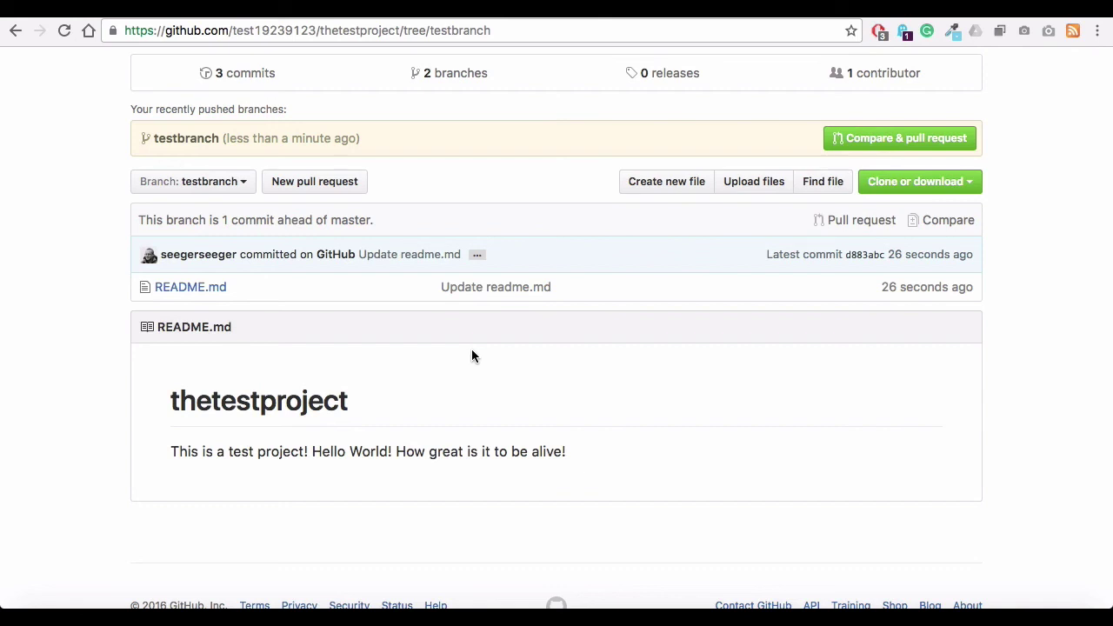
scroll(472, 349, "up", 3)
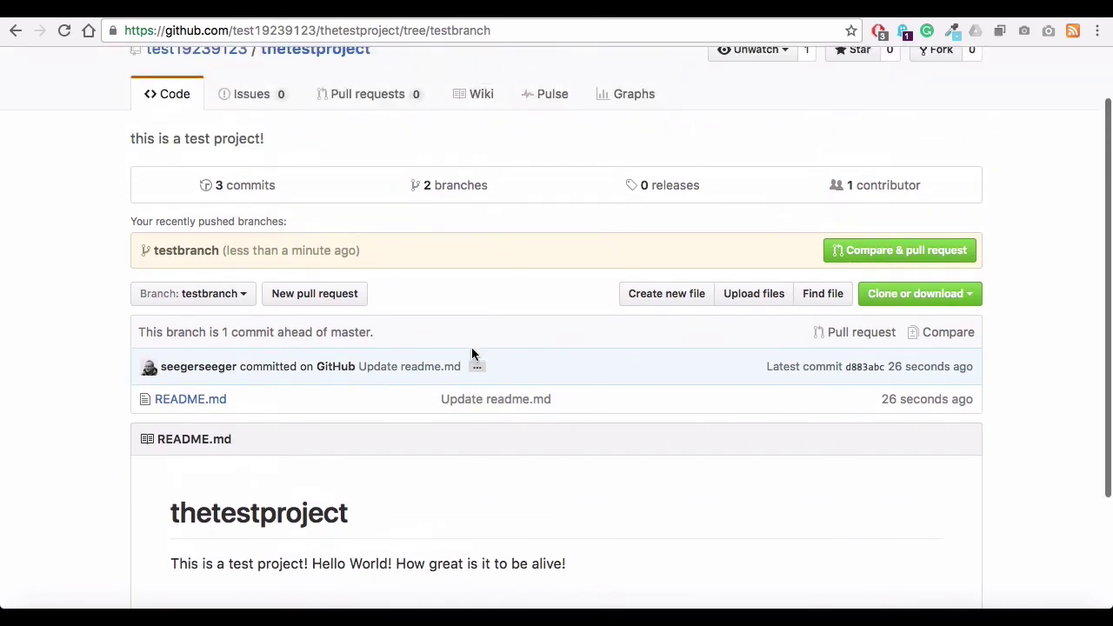
scroll(451, 257, "up", 2)
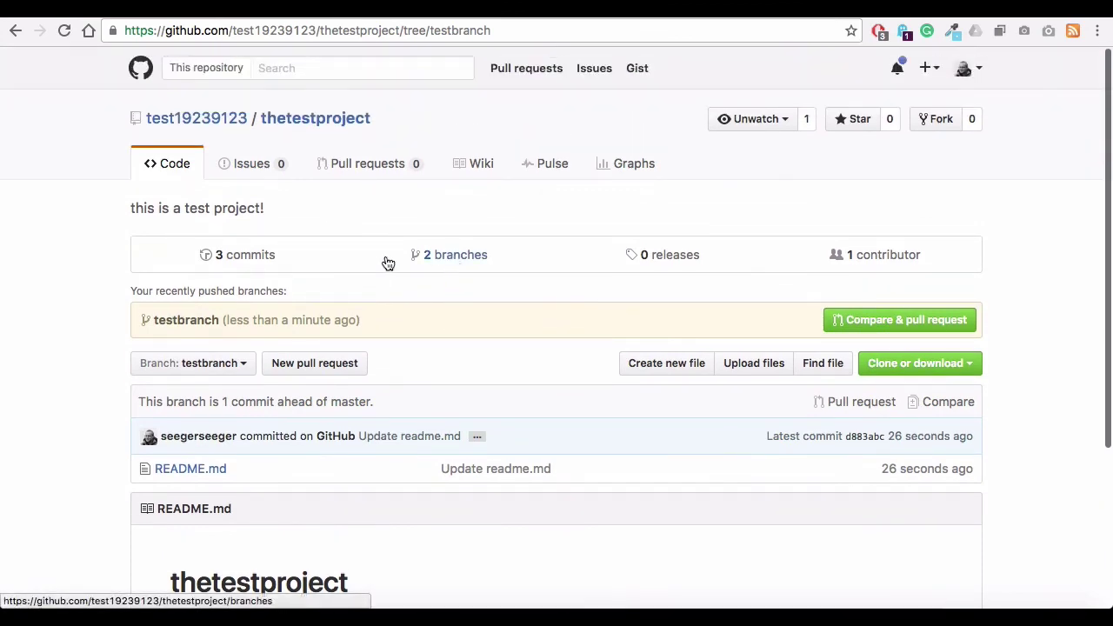
left_click(213, 363)
left_click(178, 493)
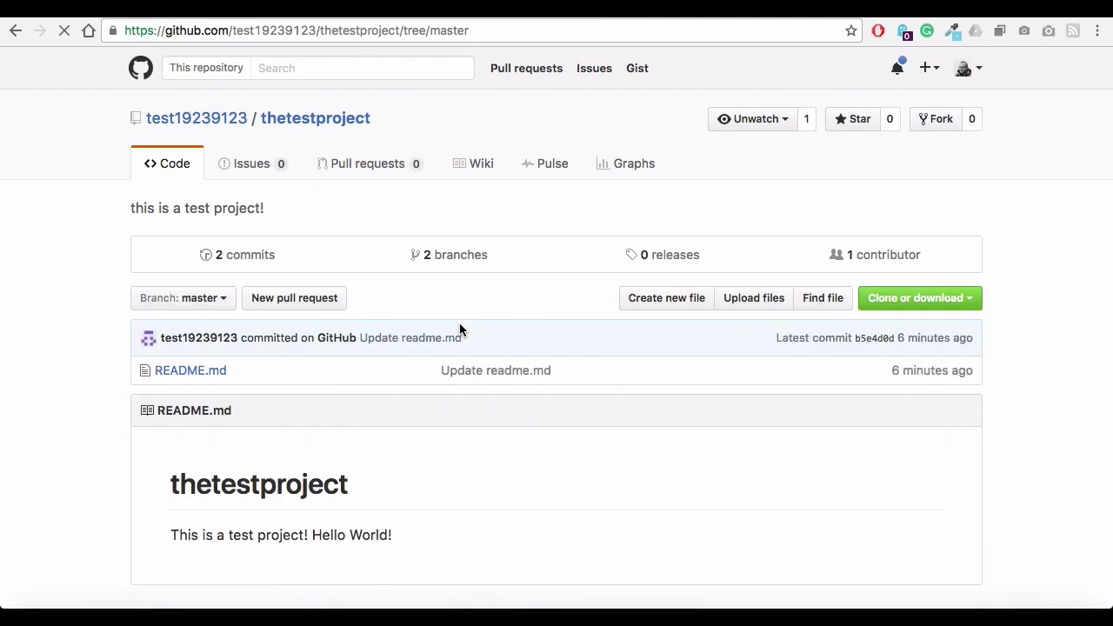
scroll(459, 328, "down", 3)
scroll(459, 329, "up", 3)
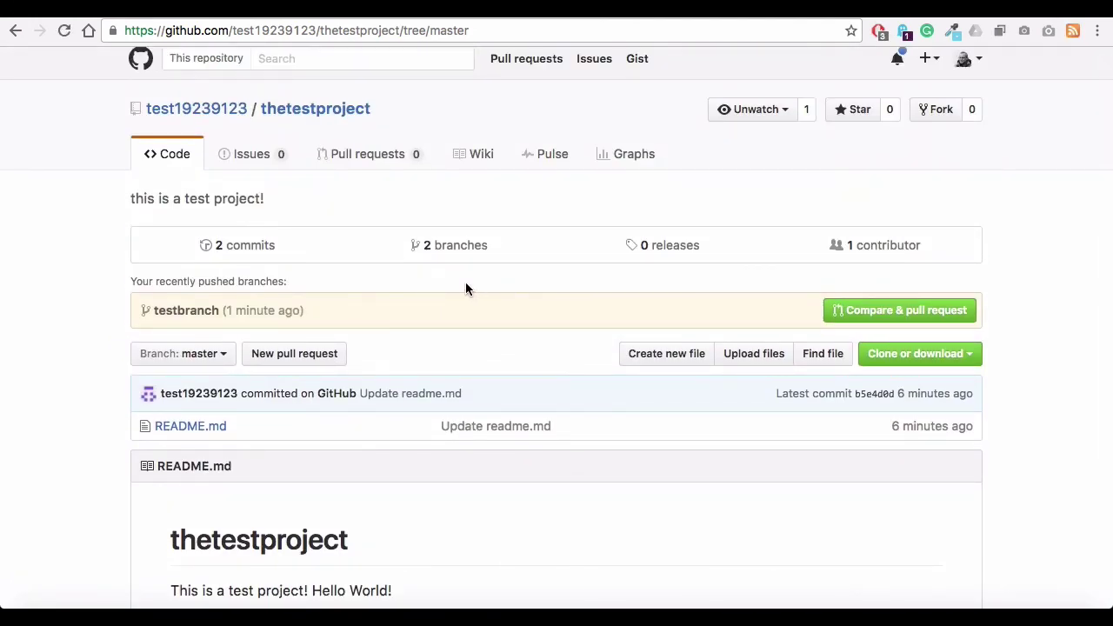
Create another branch from master, named with the presenter's first name, and look over its README.
left_click(195, 354)
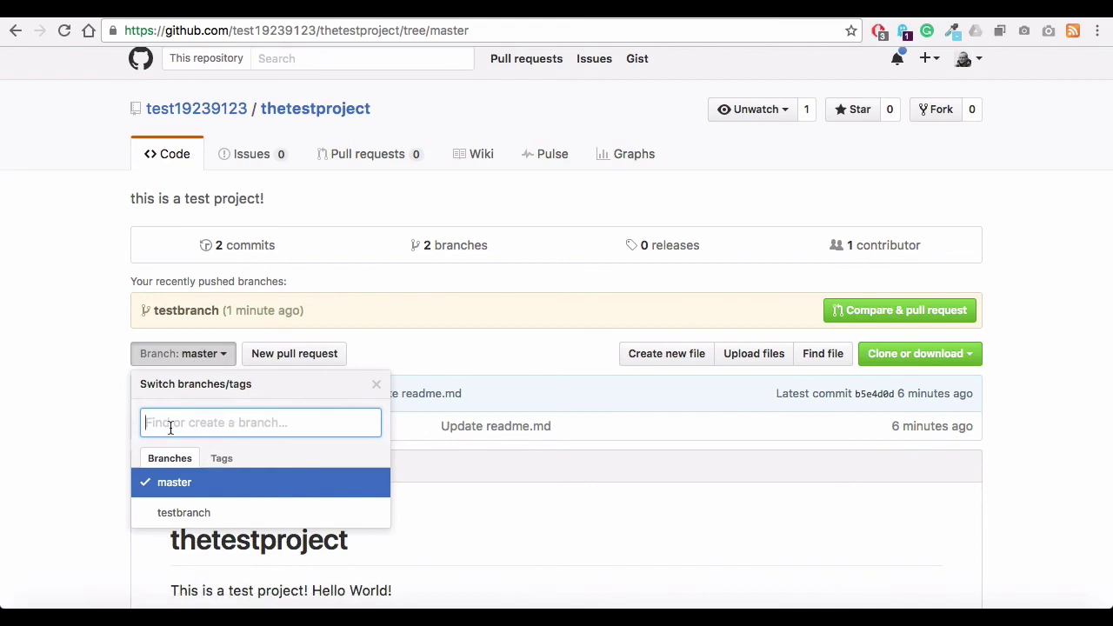
type("bela")
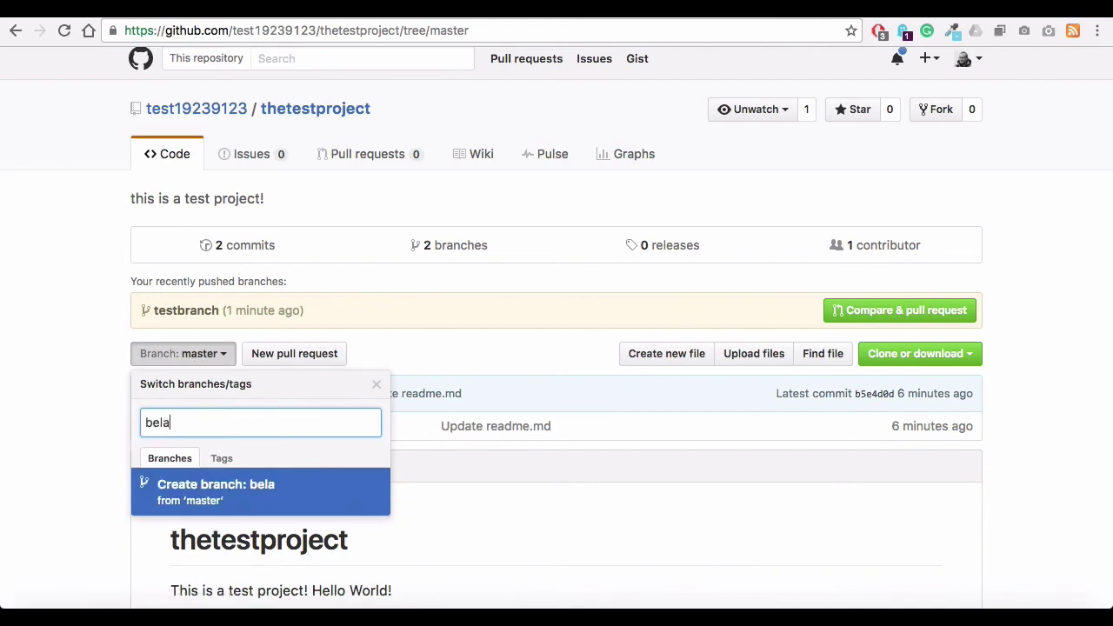
key("Return")
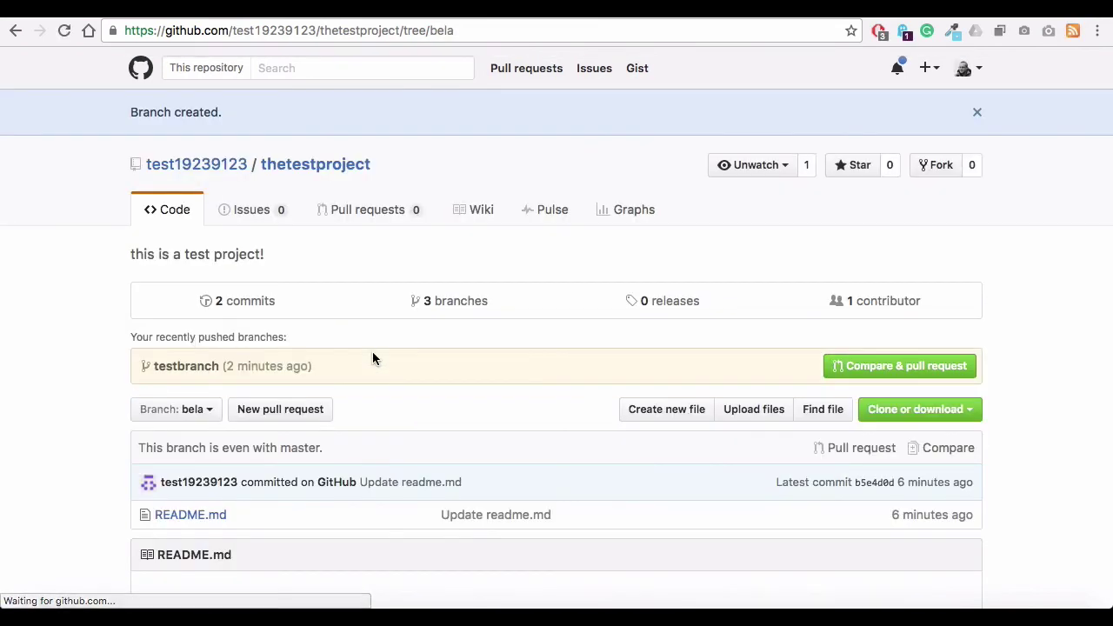
scroll(372, 358, "down", 5)
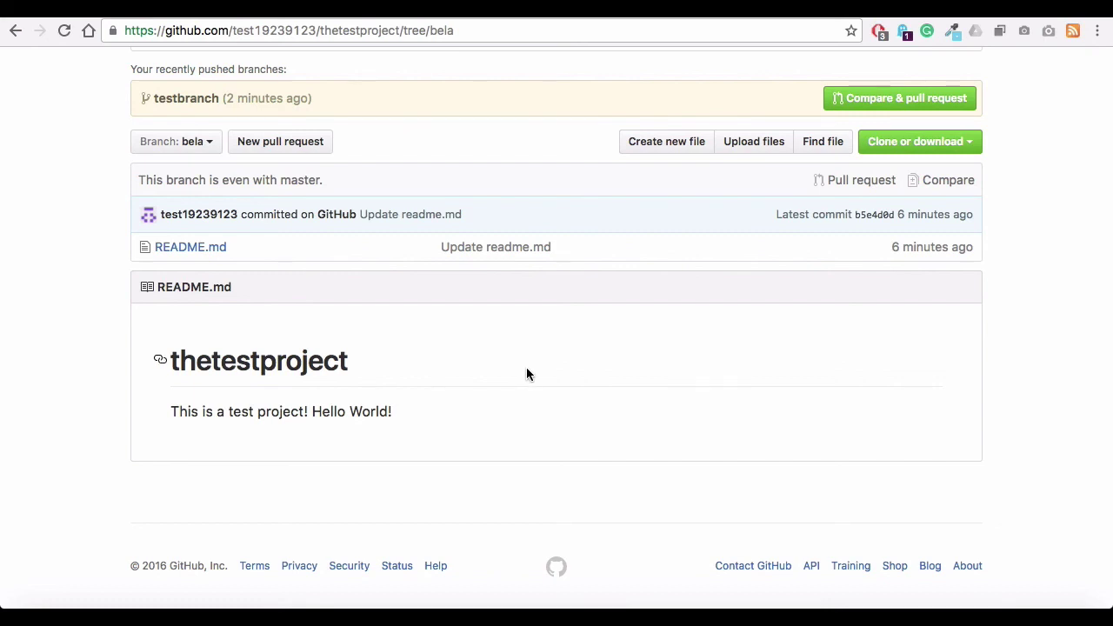
scroll(526, 374, "down", 2)
scroll(526, 373, "up", 5)
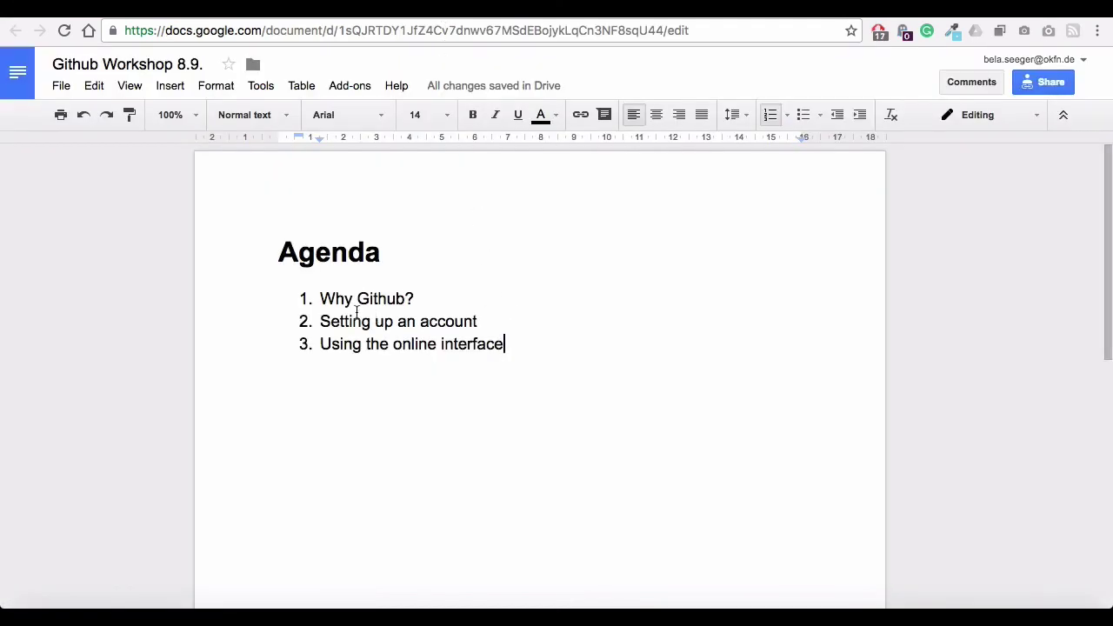
left_click_drag(322, 298, 544, 331)
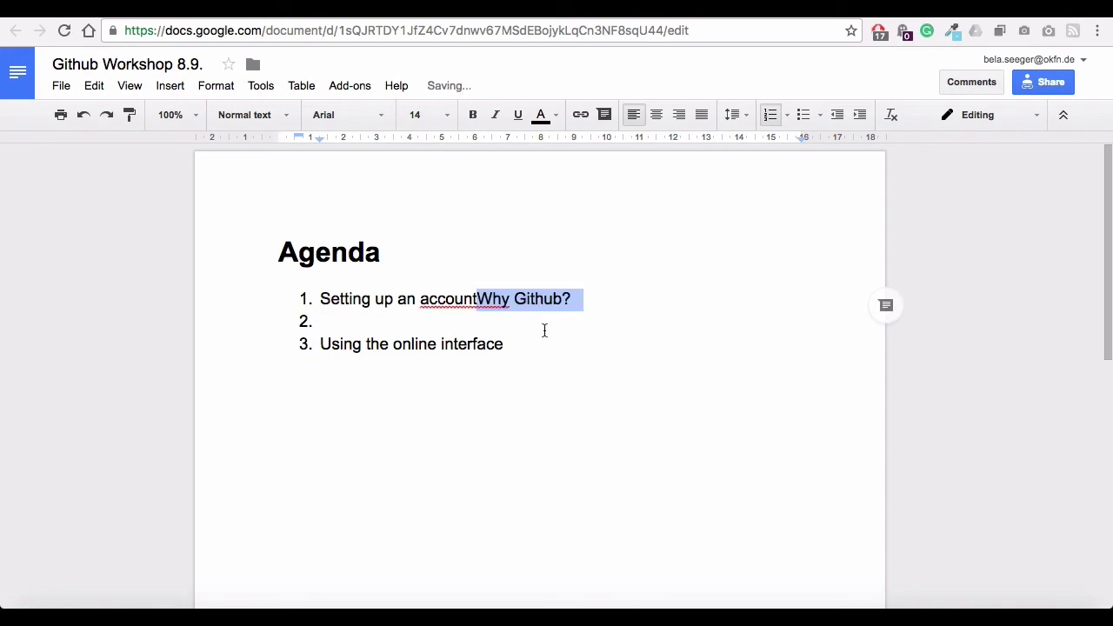
key("ctrl+z")
left_click(486, 322)
left_click(543, 351)
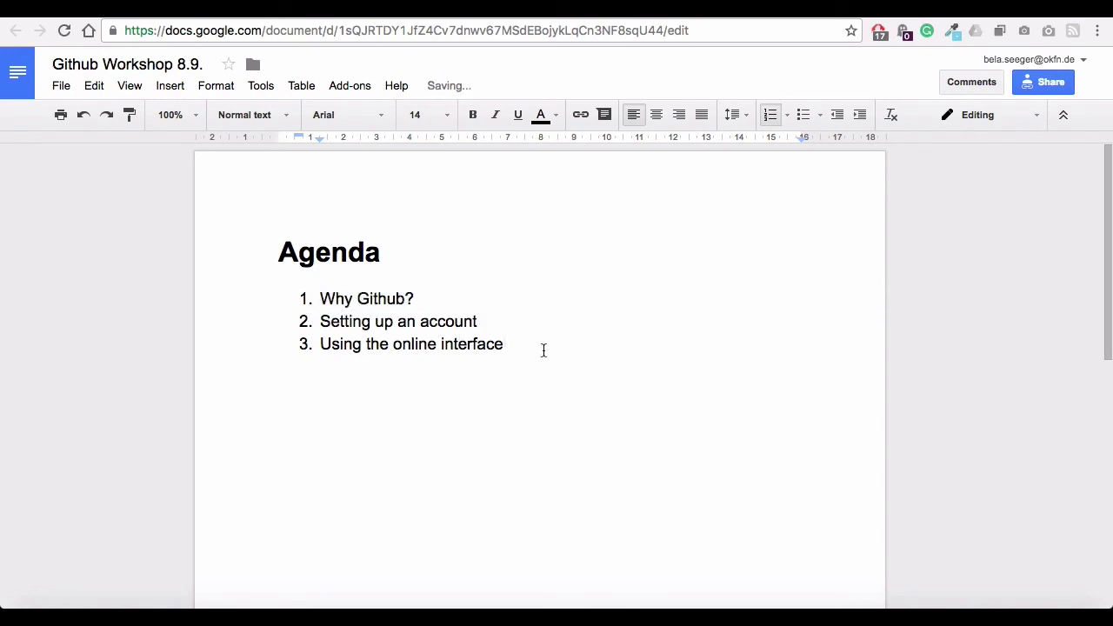